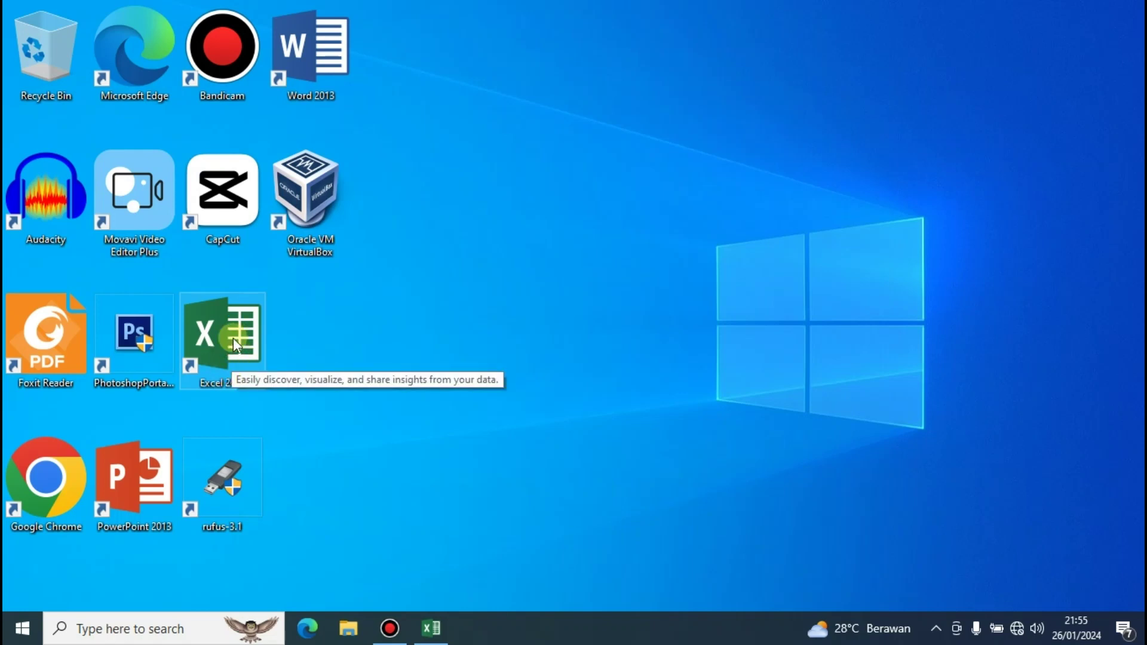
# Launch Excel 2013 with a blank workbook, then bring up the TUGAS 4 KELAS X TH 2024 workbook
pyautogui.doubleClick(228, 343)
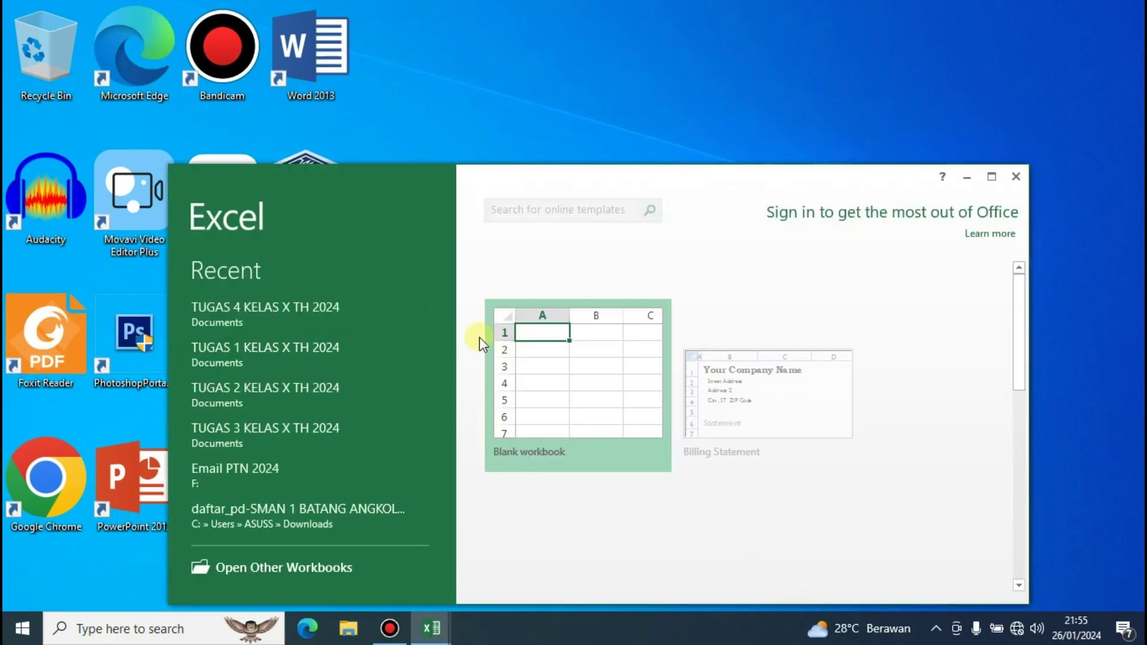
pyautogui.click(545, 392)
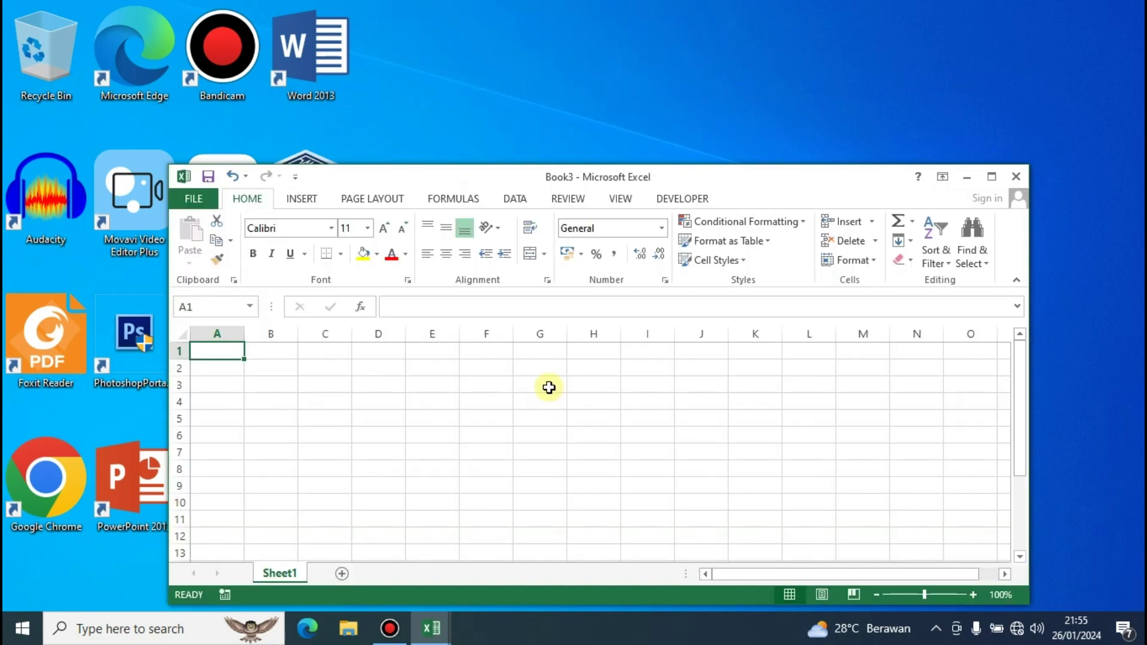
pyautogui.click(582, 83)
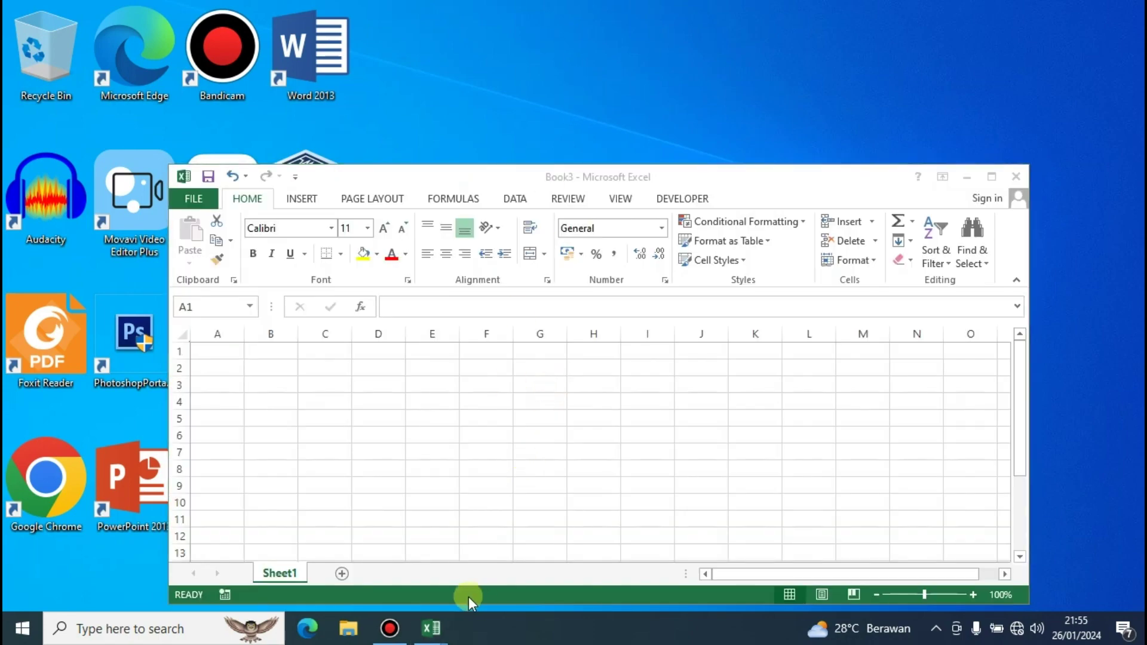
pyautogui.click(364, 573)
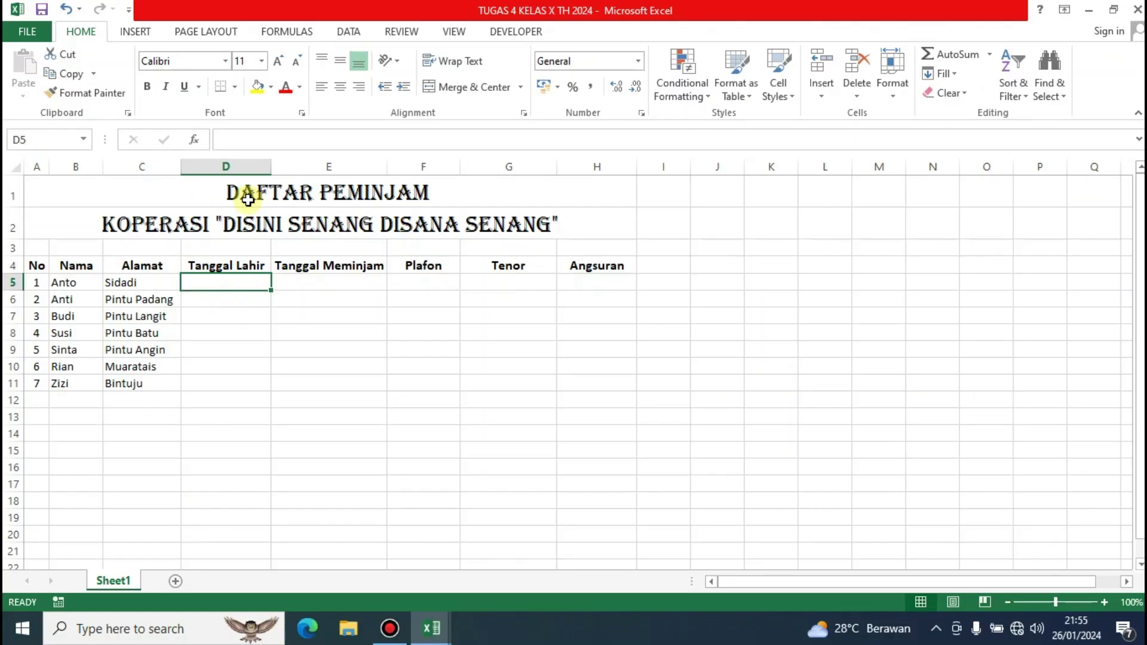
pyautogui.click(246, 193)
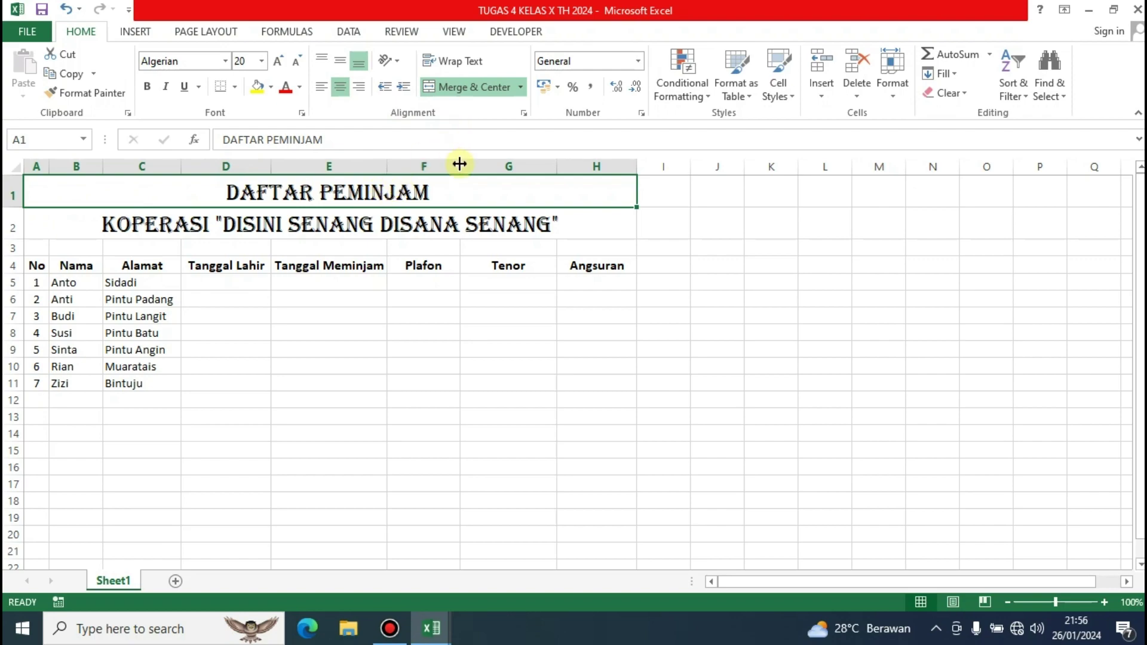
# Re-merge and centre the DAFTAR PEMINJAM title across A1:H1
pyautogui.click(480, 89)
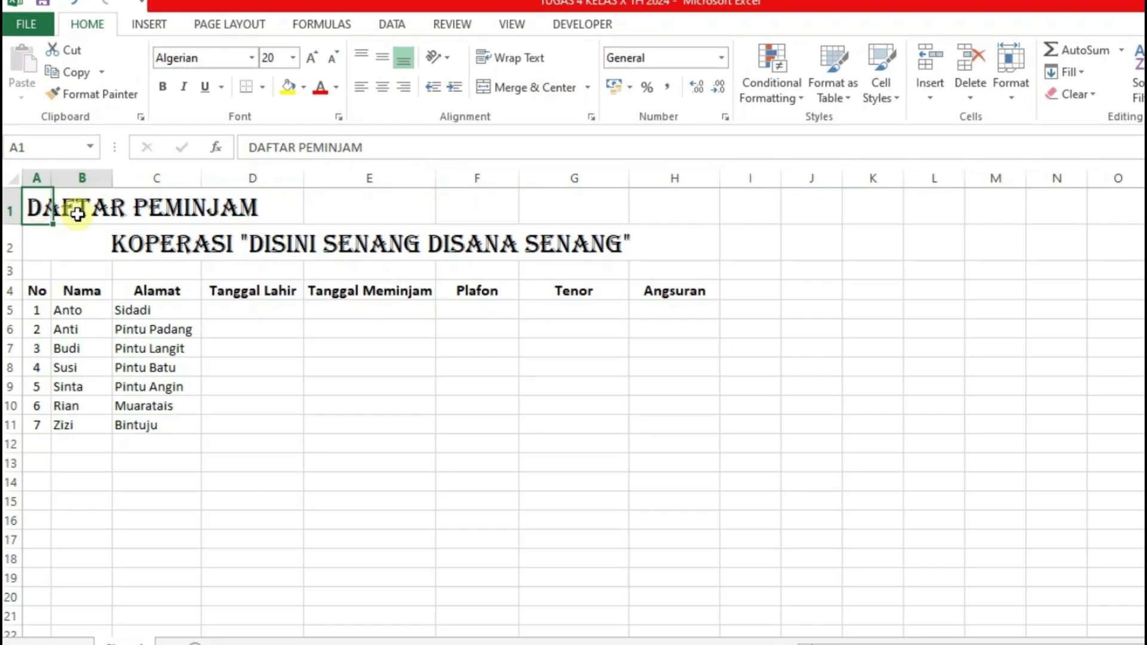
pyautogui.moveTo(77, 215); pyautogui.dragTo(681, 209)
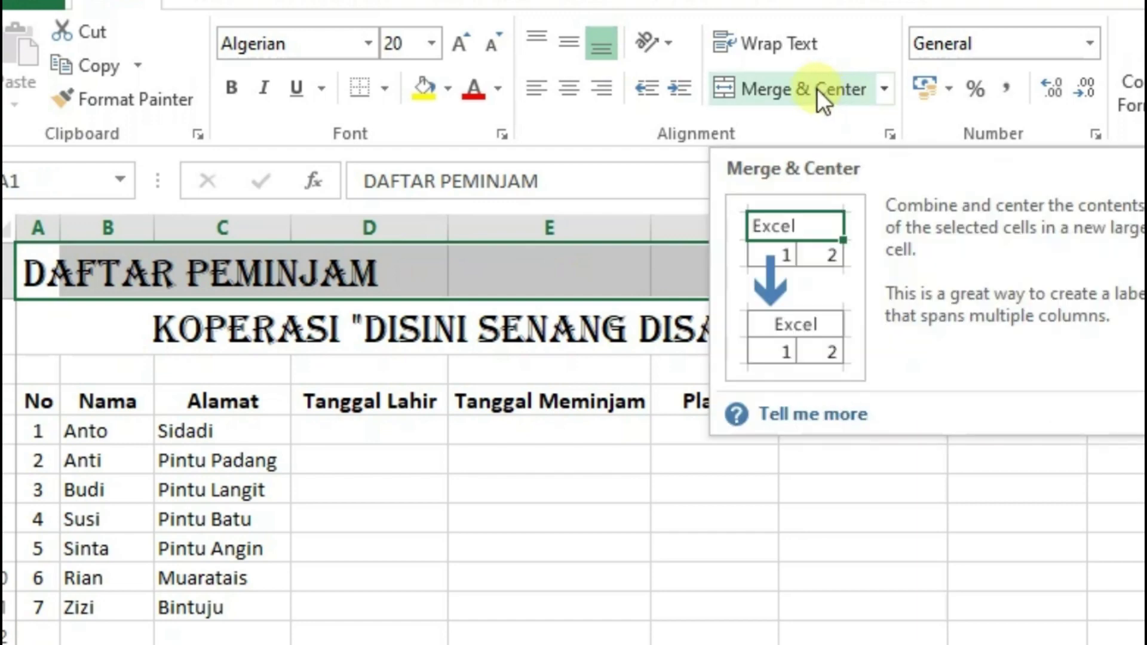
pyautogui.click(815, 88)
# Re-merge and centre the KOPERASI subtitle across A2:H2
pyautogui.click(266, 224)
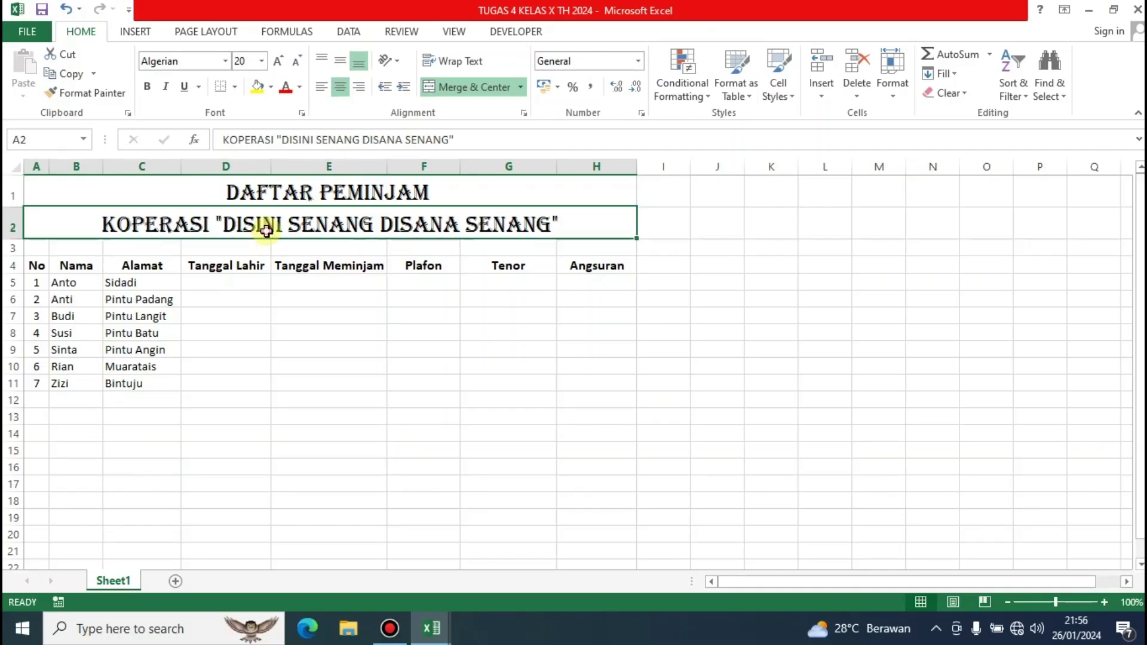
pyautogui.click(449, 89)
pyautogui.click(43, 224)
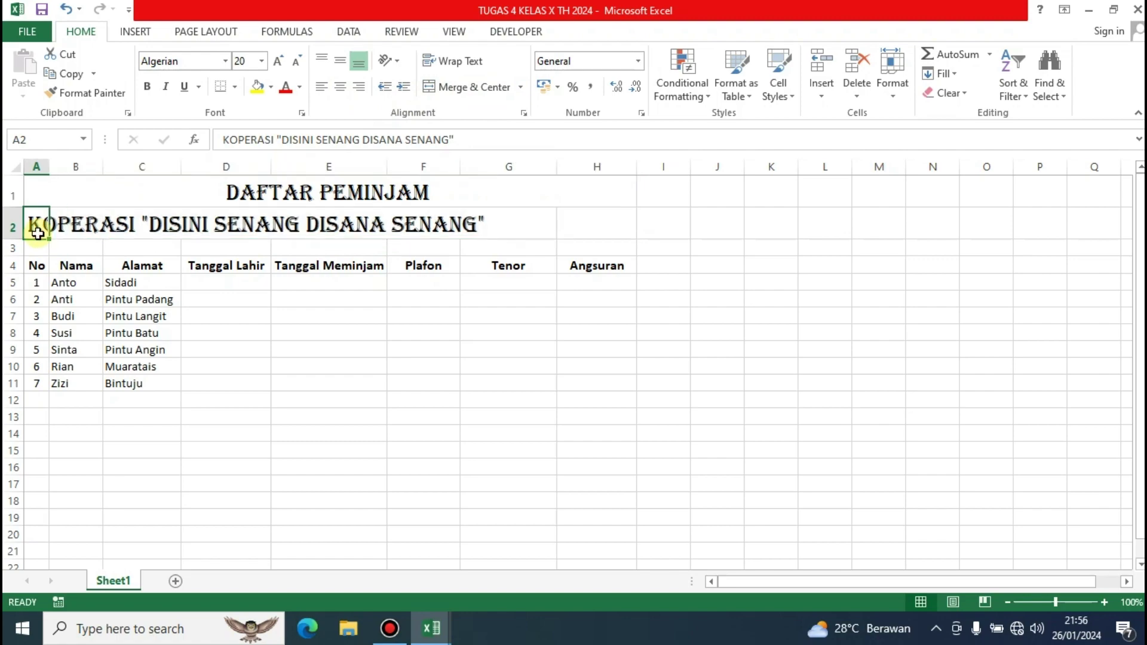
pyautogui.moveTo(38, 224); pyautogui.dragTo(604, 232)
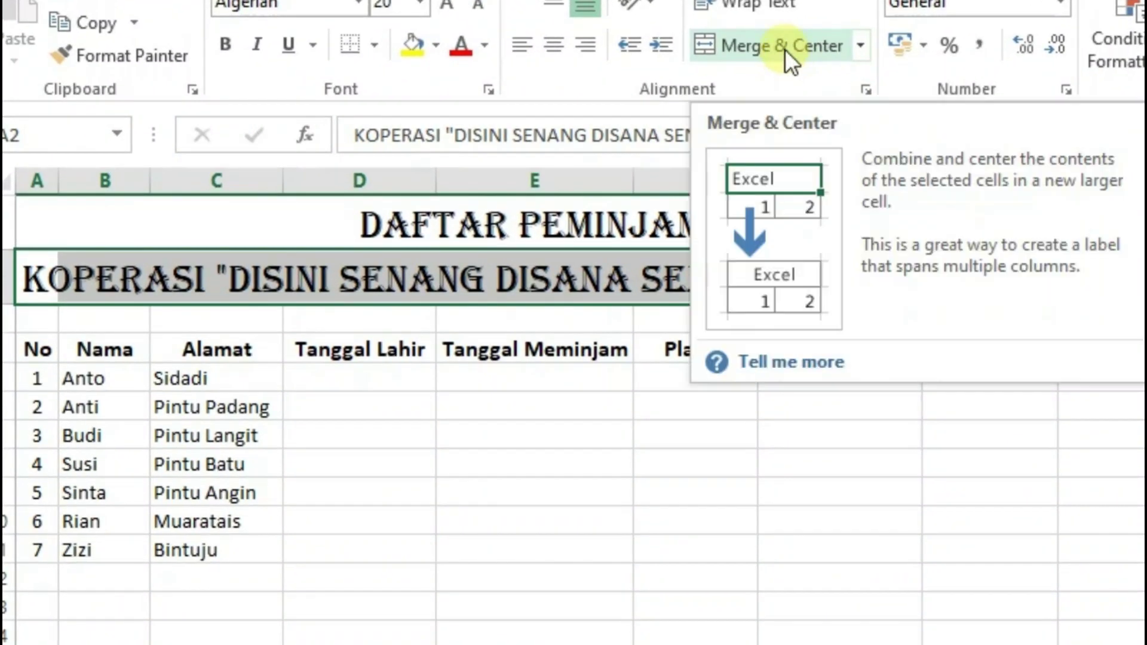
pyautogui.click(784, 49)
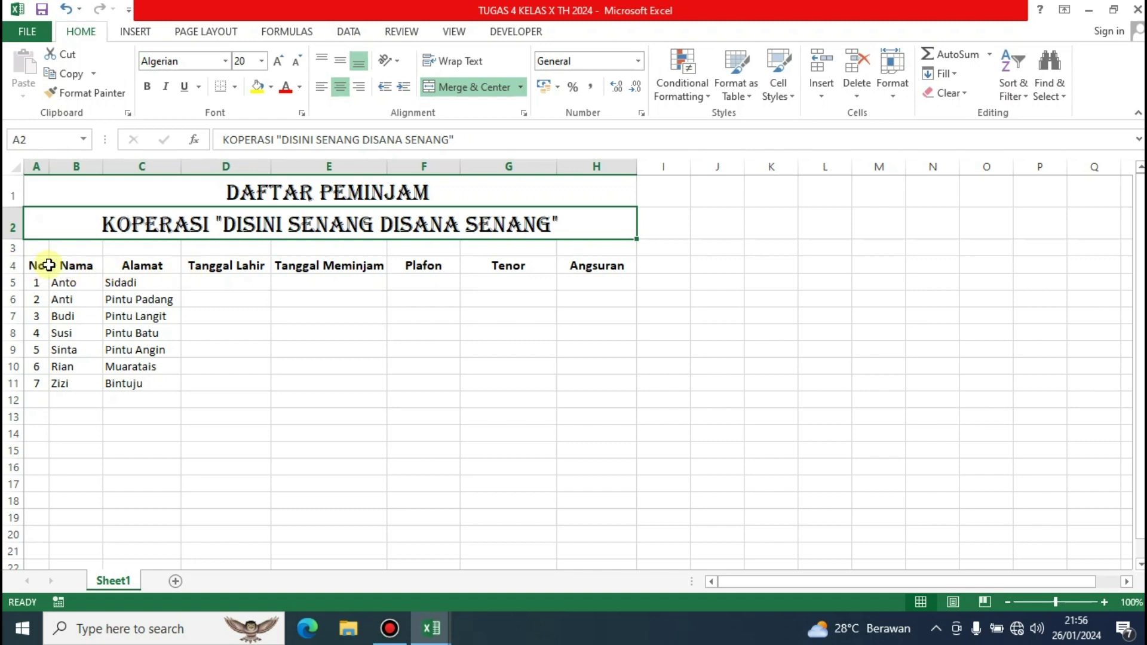
pyautogui.click(227, 283)
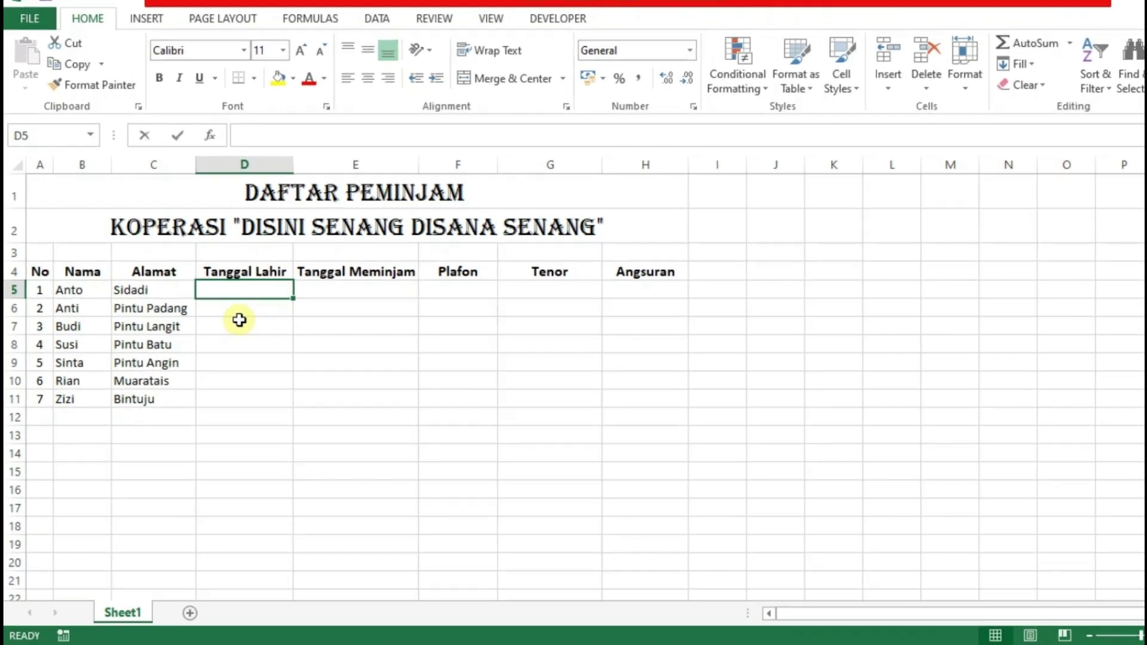
# Enter 15/08/1990 in D5 and format it as Long Date, showing 15 August 1990
pyautogui.write('15/')
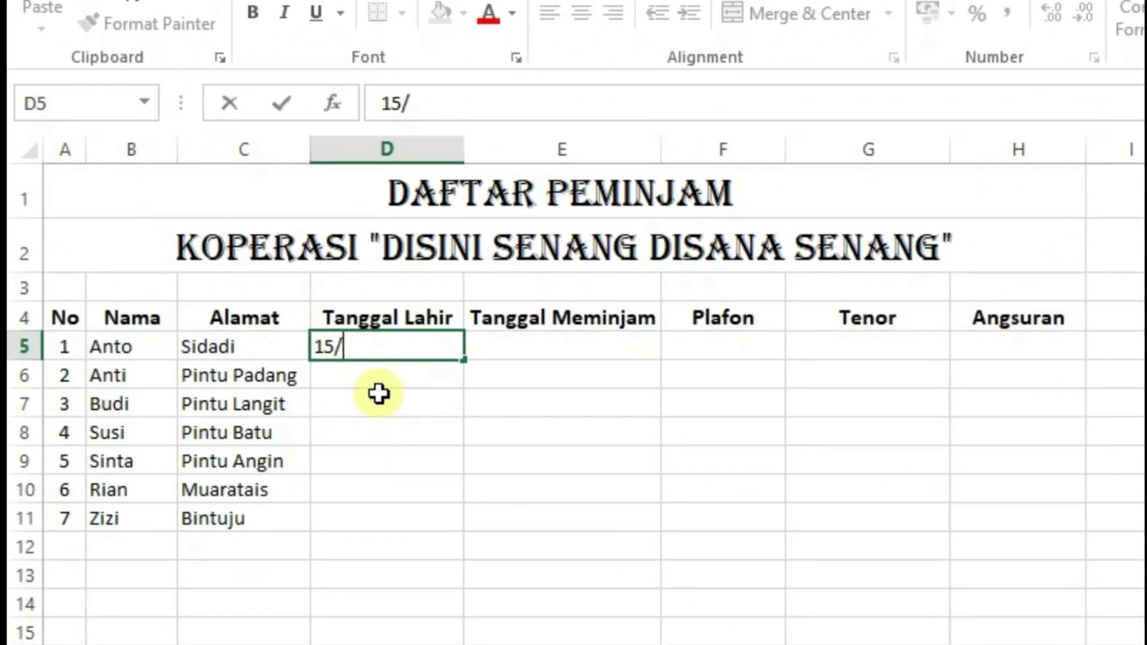
pyautogui.write('08')
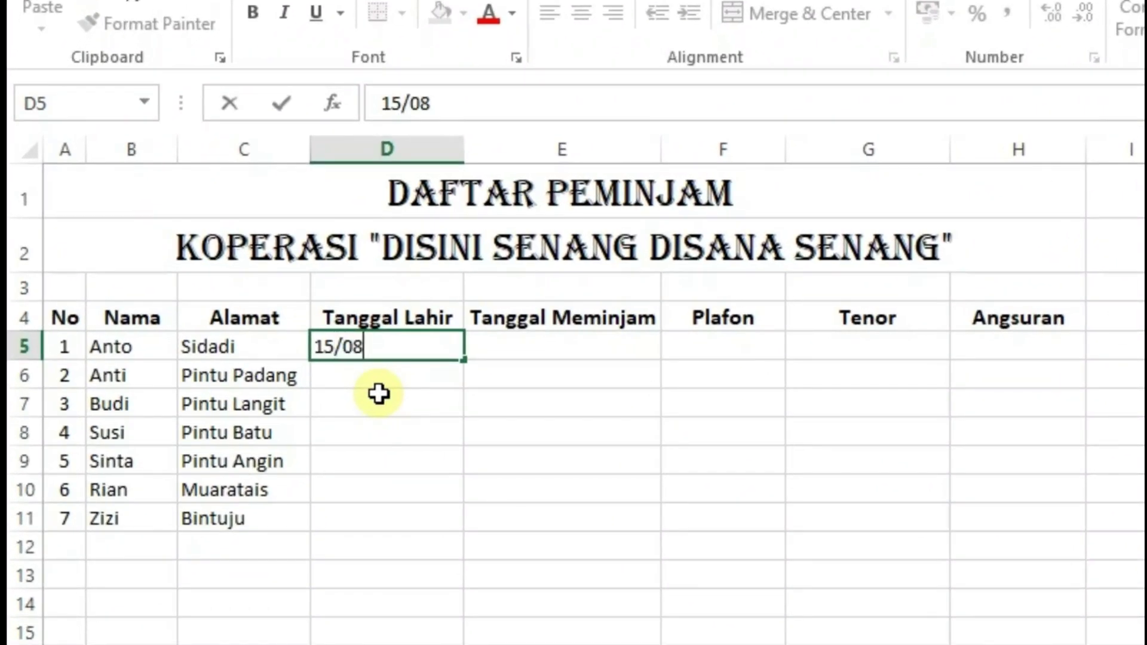
pyautogui.write('/1')
pyautogui.write('990')
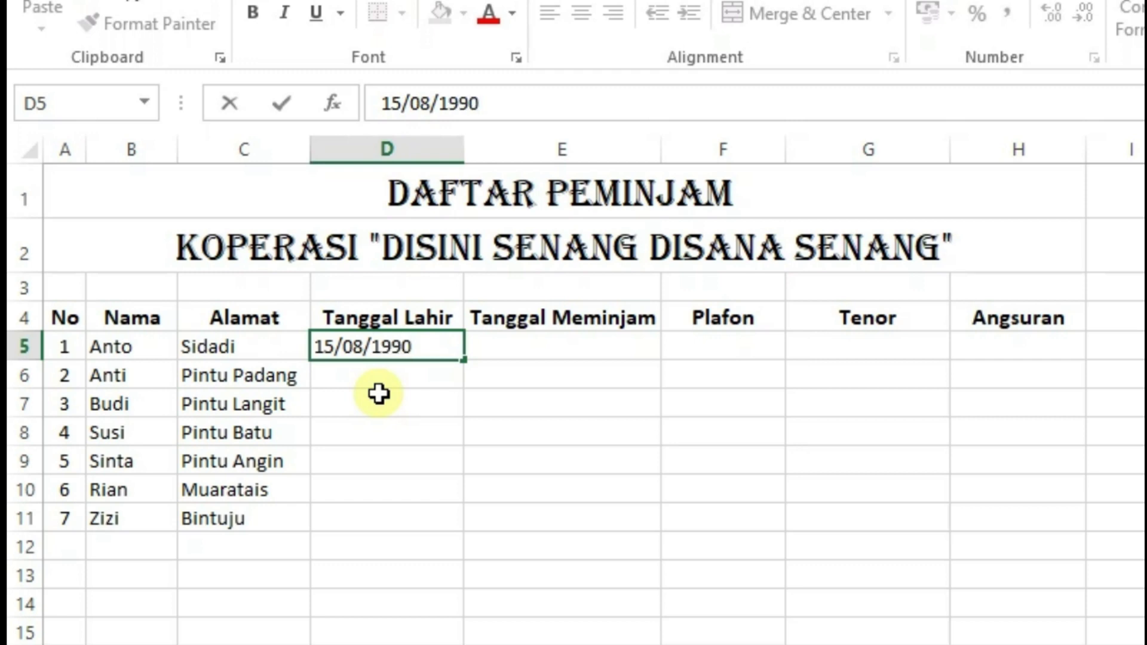
pyautogui.press('Return')
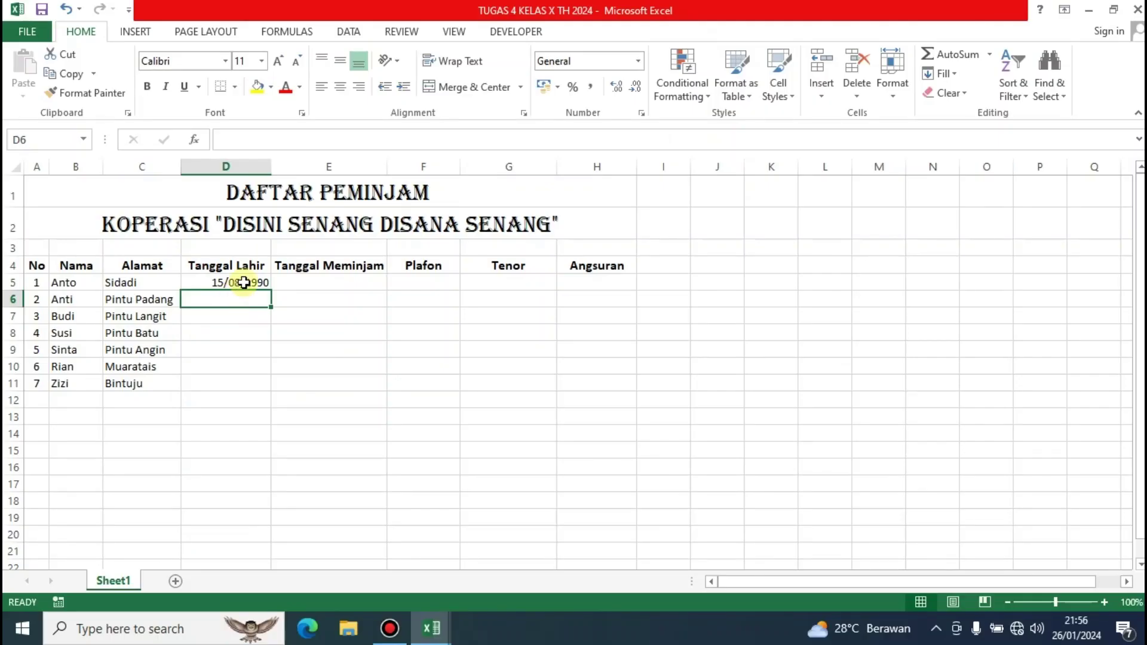
pyautogui.click(244, 282)
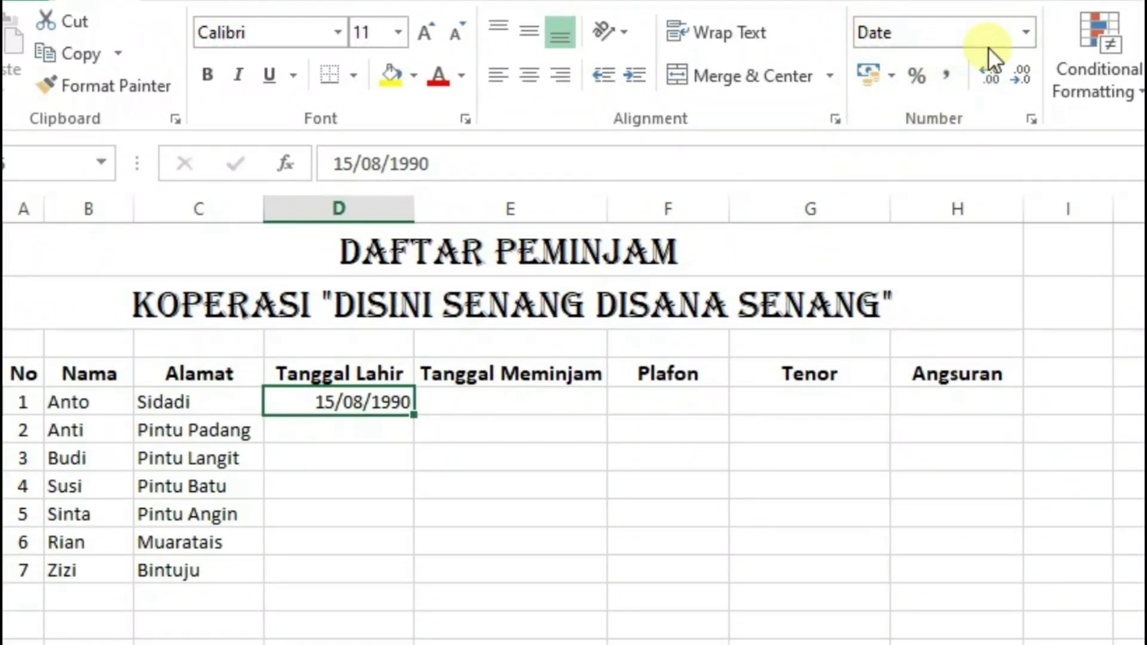
pyautogui.click(1023, 33)
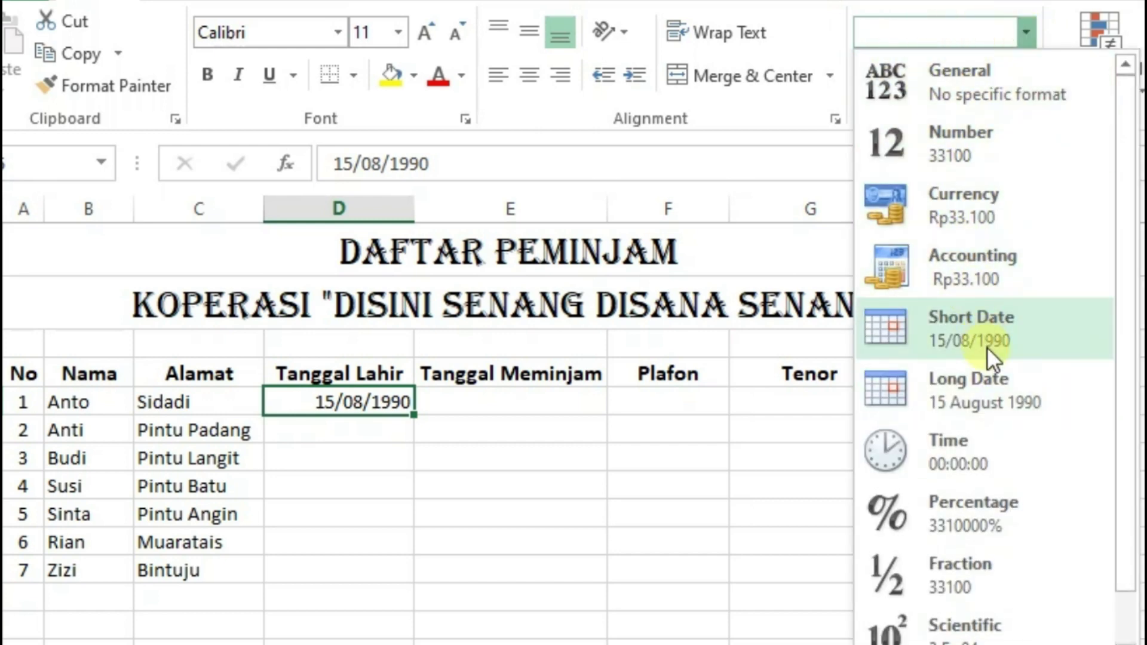
pyautogui.click(996, 398)
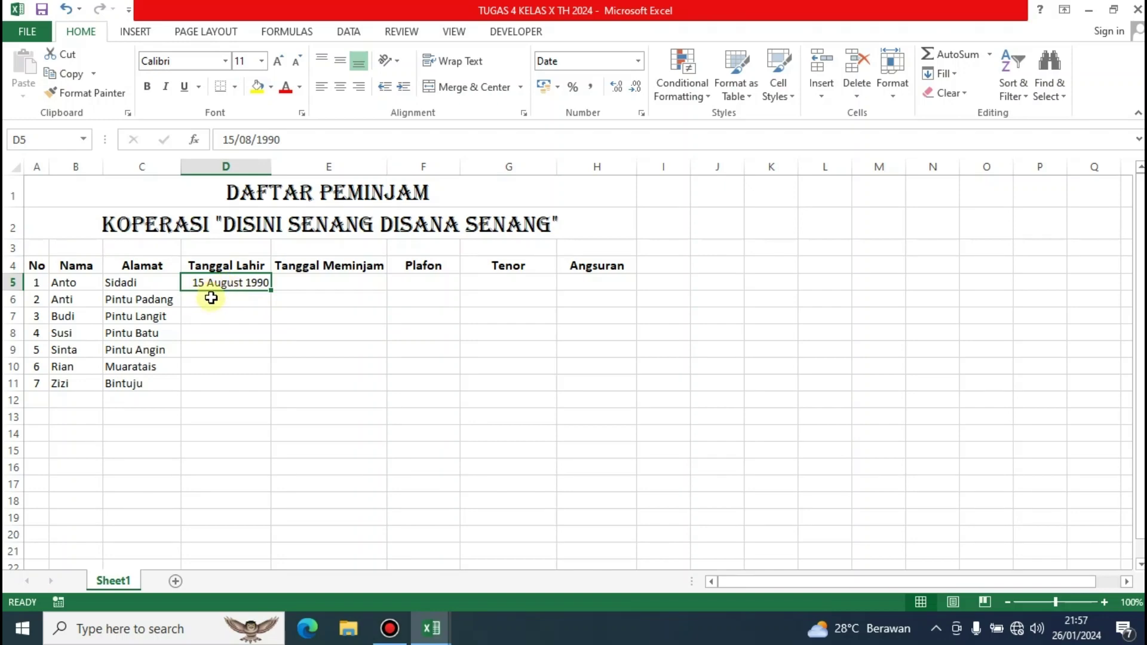
pyautogui.click(210, 298)
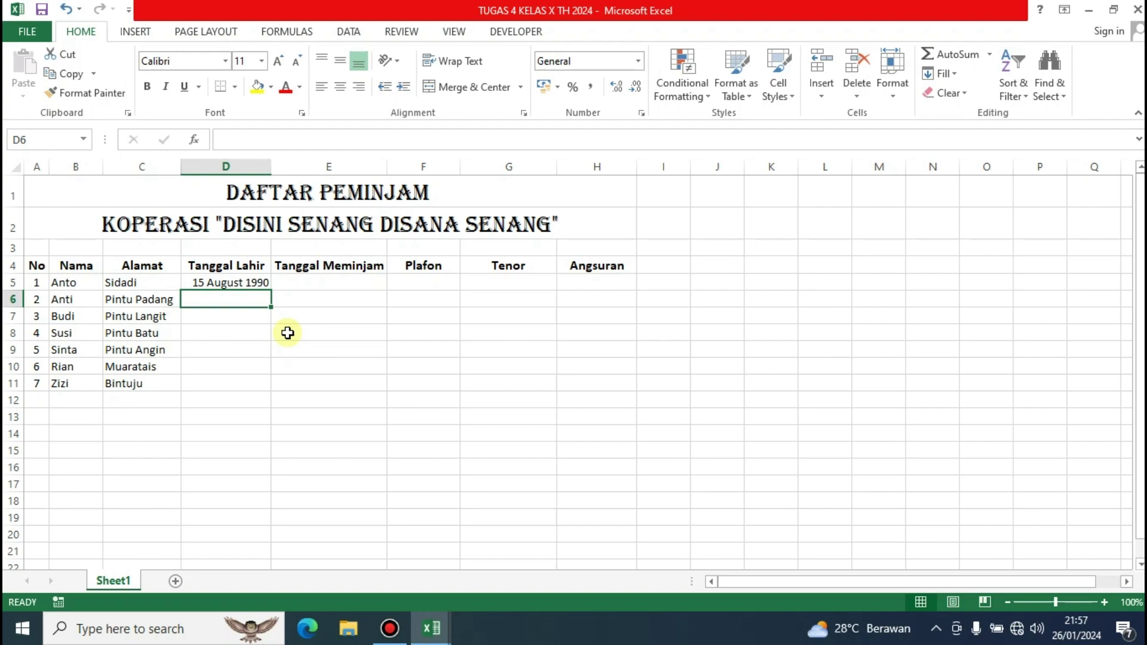
# Enter 17/09/1992 in D6 and format it as Long Date
pyautogui.write('17/0')
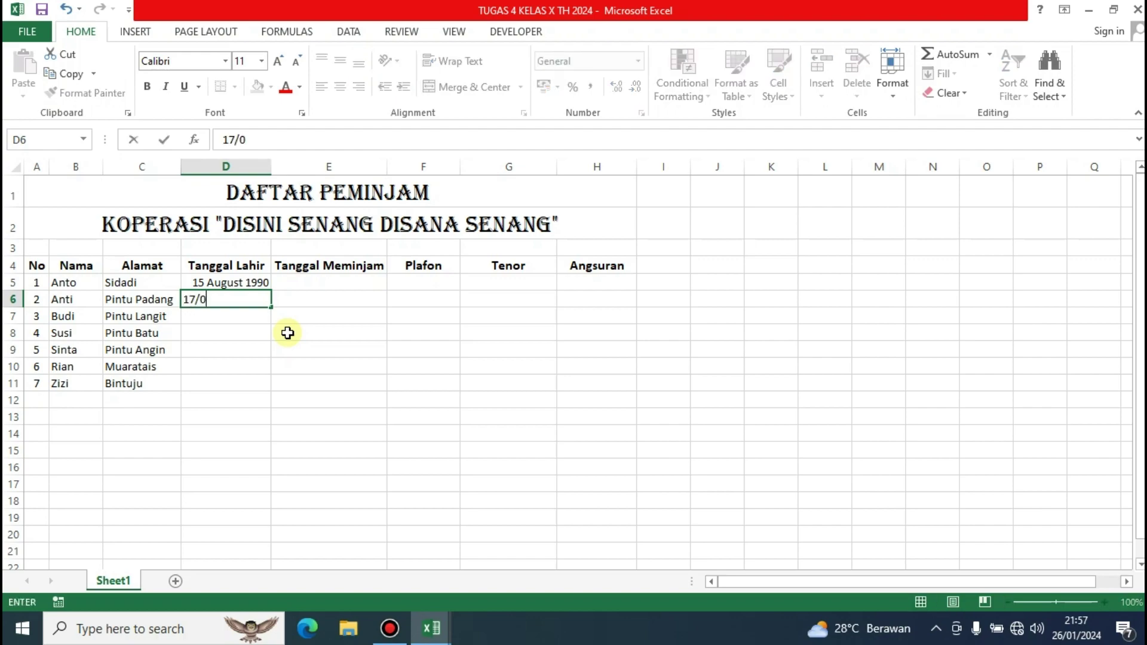
pyautogui.write('9/199')
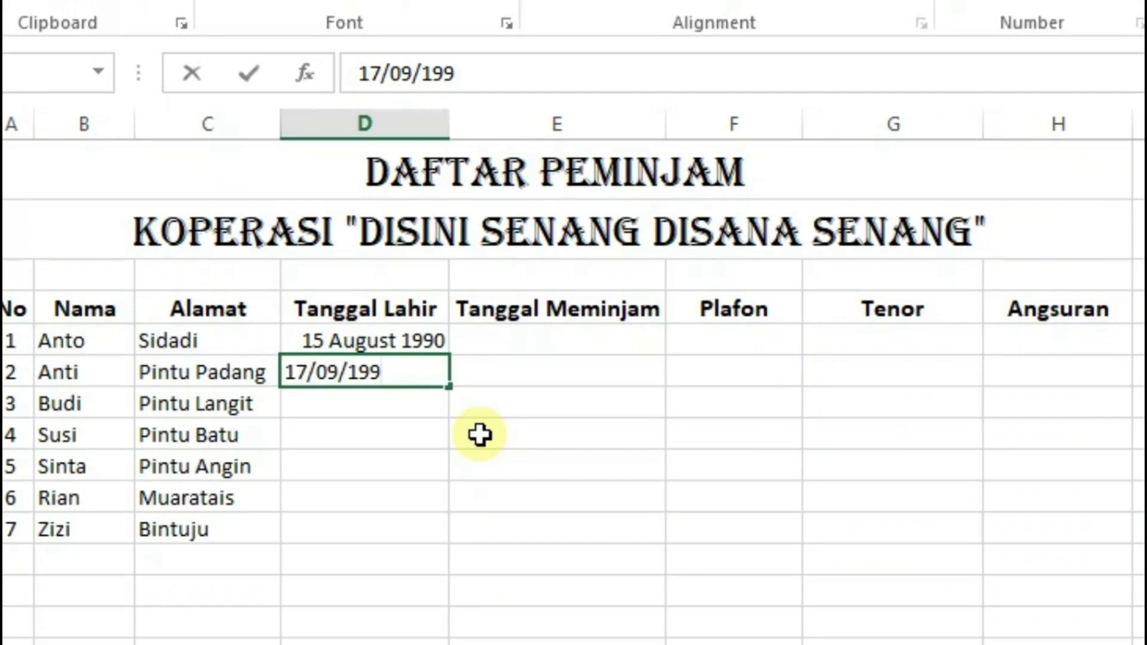
pyautogui.write('2')
pyautogui.click(480, 434)
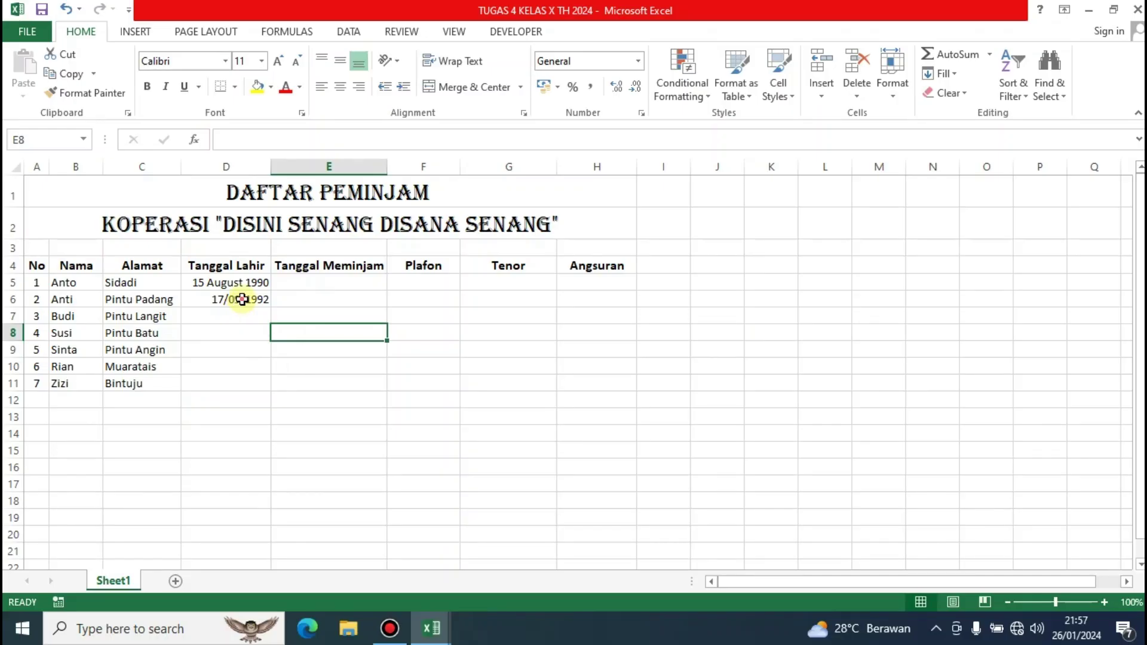
pyautogui.click(242, 299)
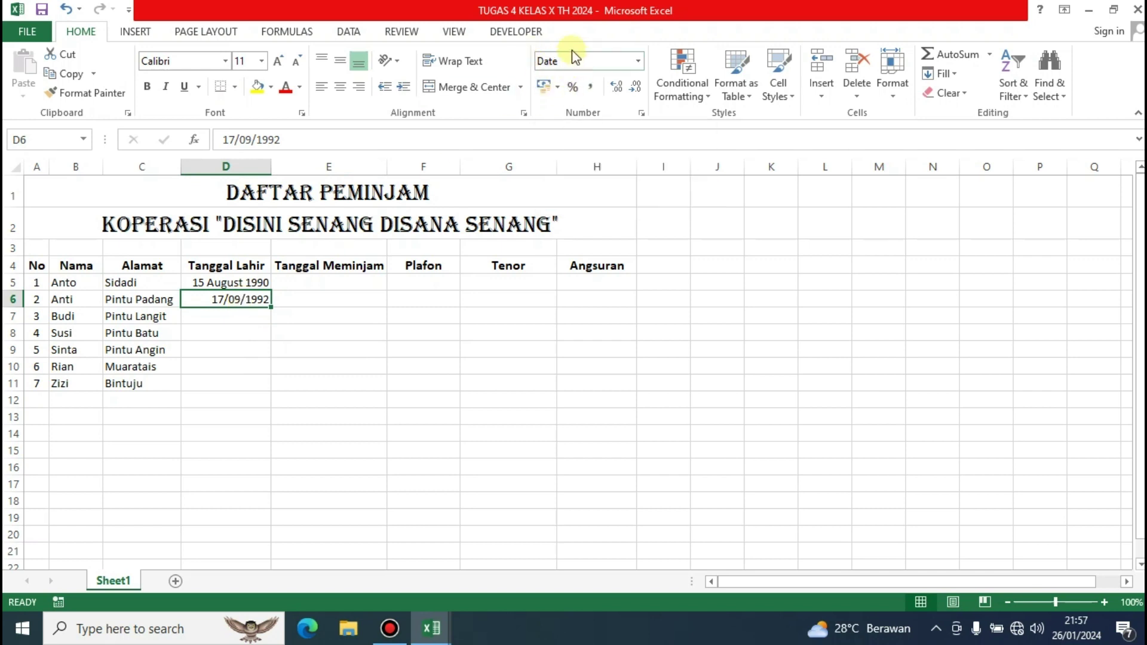
pyautogui.click(637, 61)
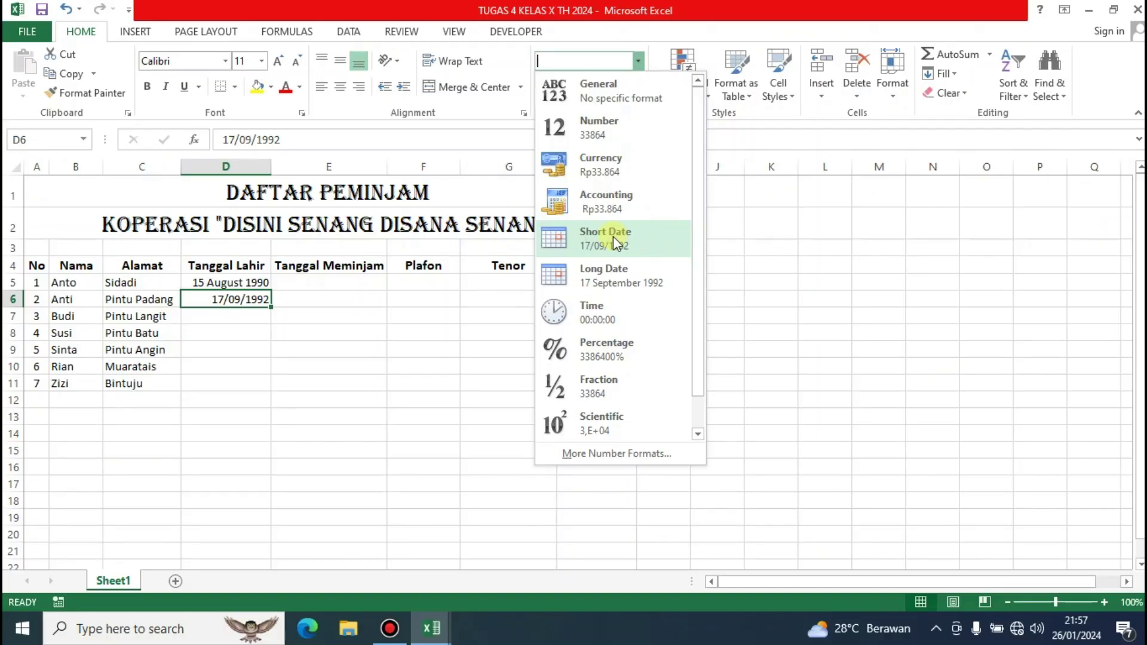
pyautogui.click(612, 235)
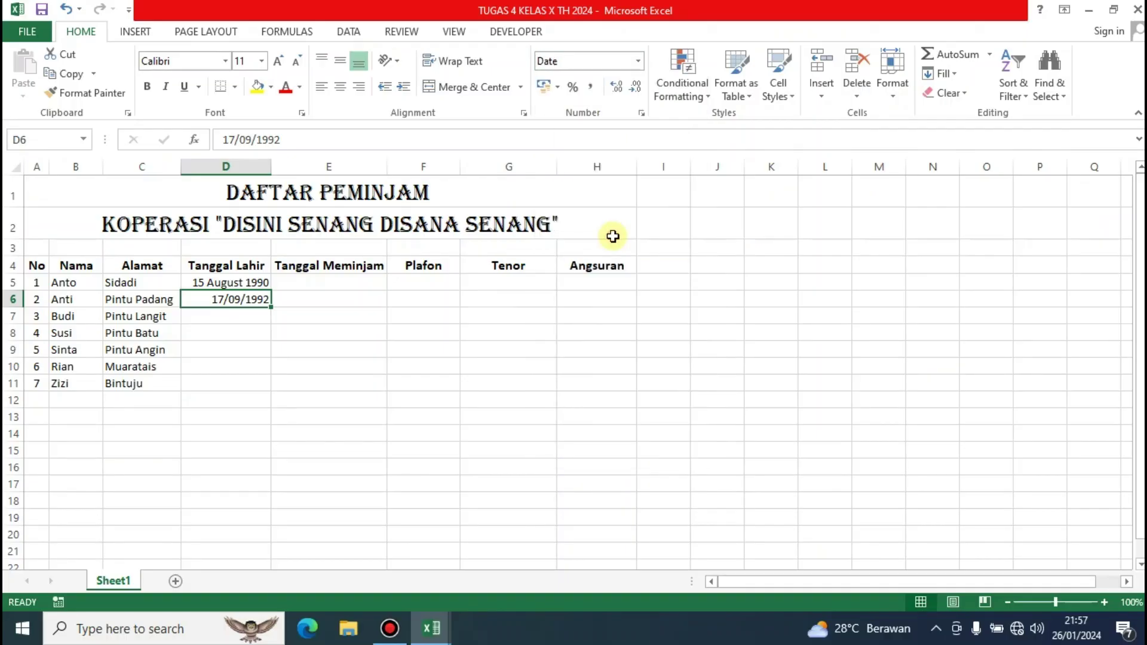
pyautogui.click(638, 61)
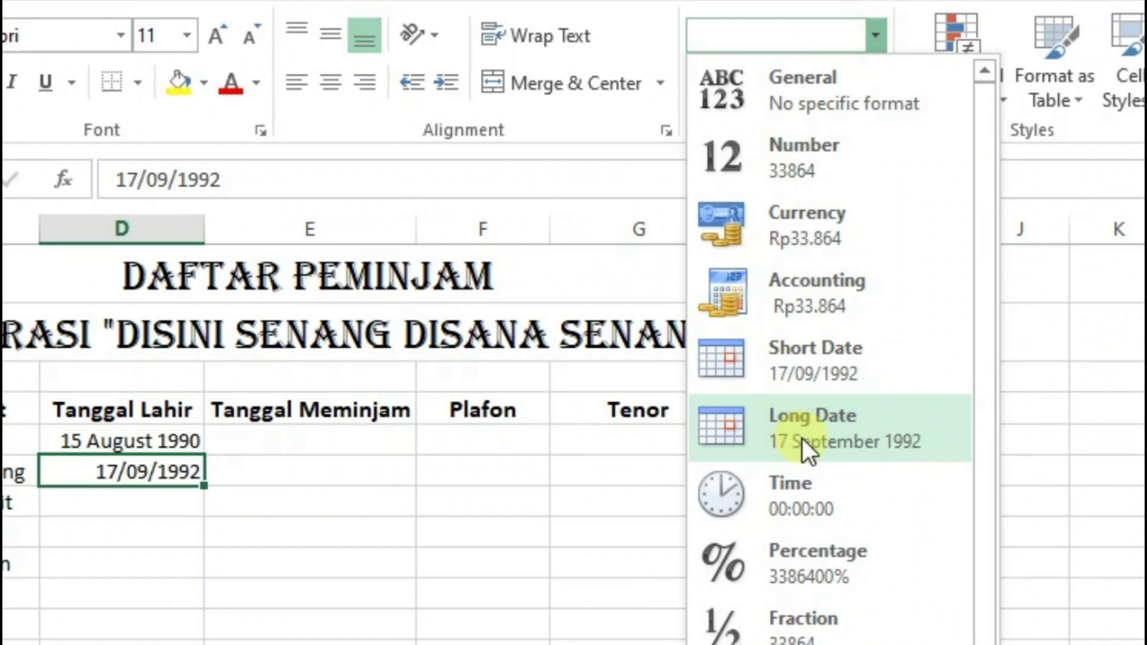
pyautogui.click(802, 438)
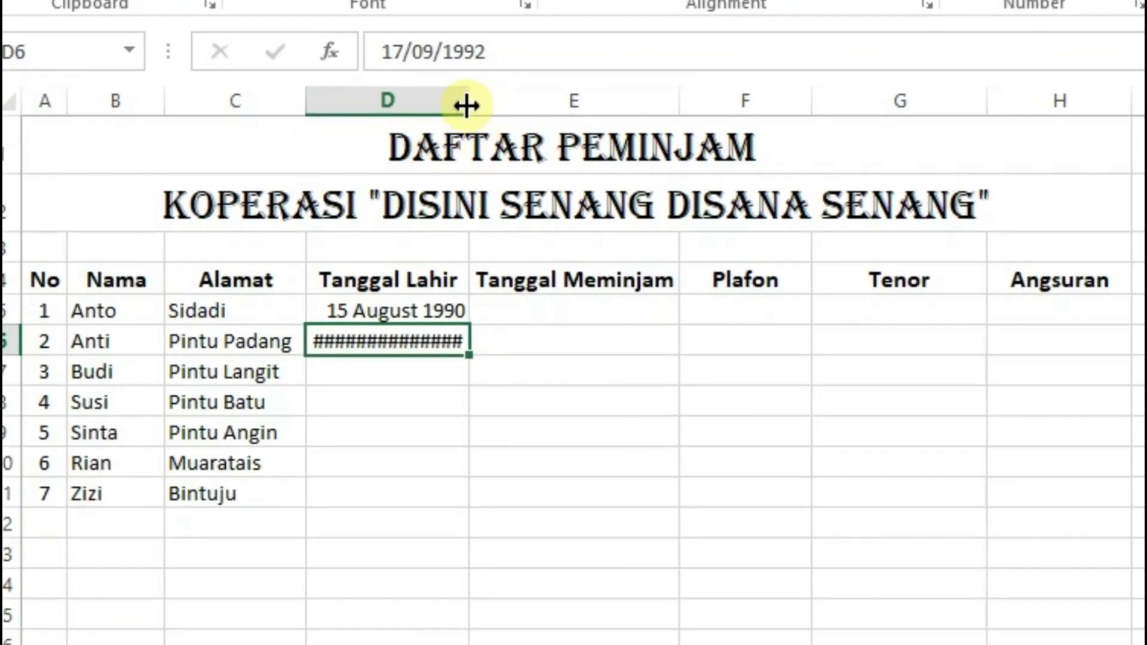
# Widen column D so the long birth dates fit
pyautogui.moveTo(466, 106); pyautogui.dragTo(514, 101)
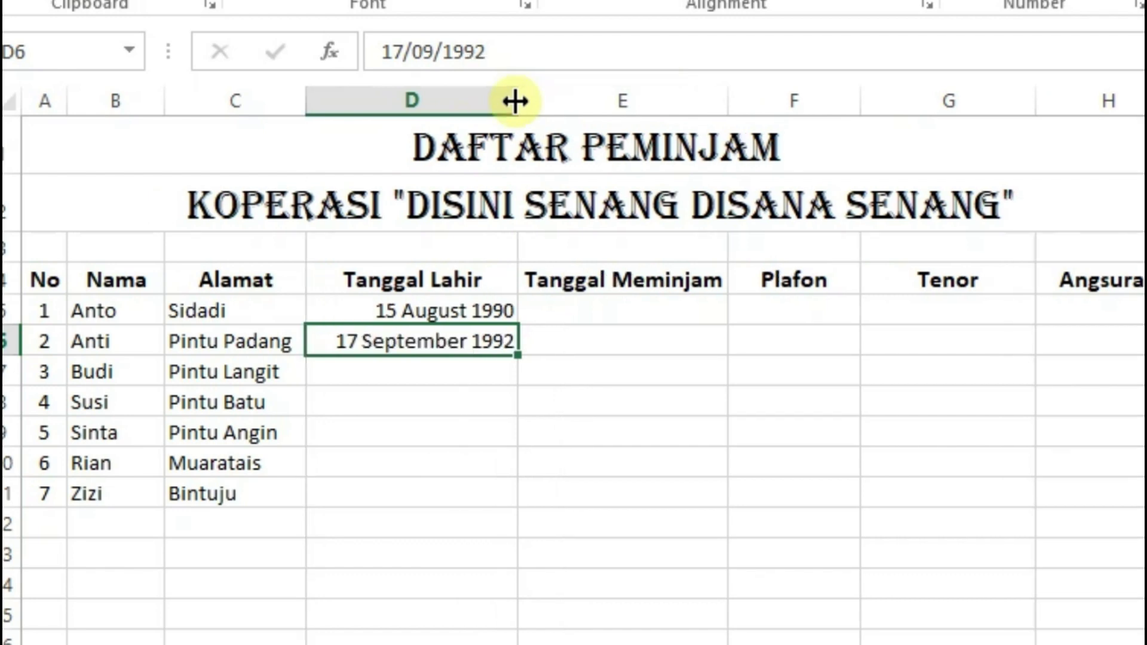
pyautogui.click(503, 98)
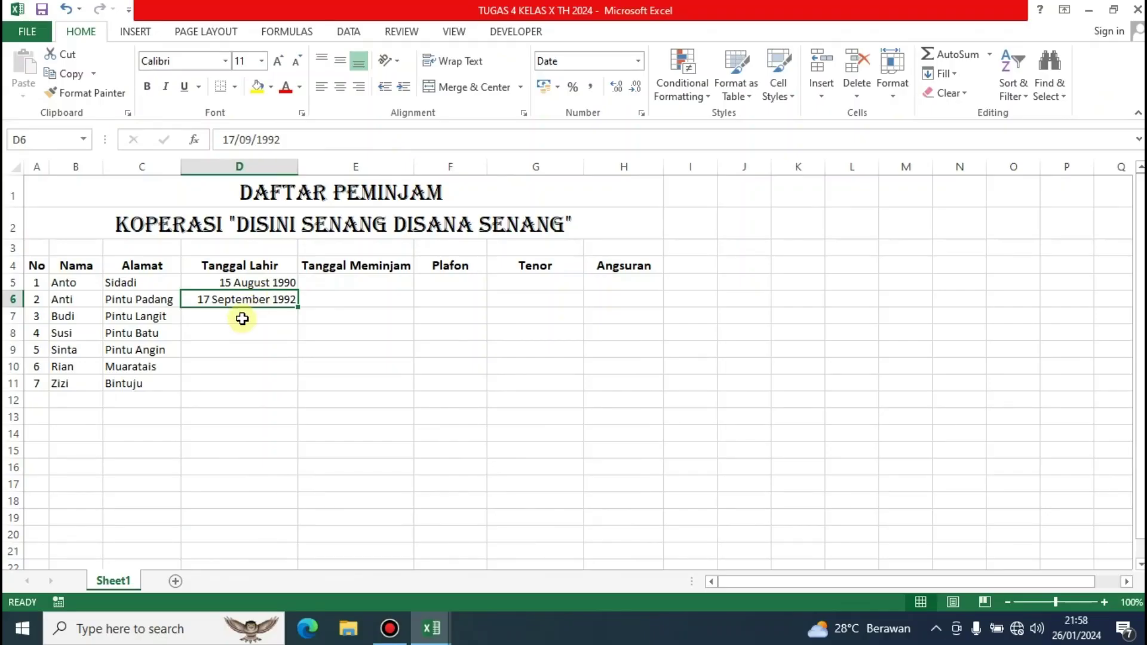
pyautogui.click(246, 319)
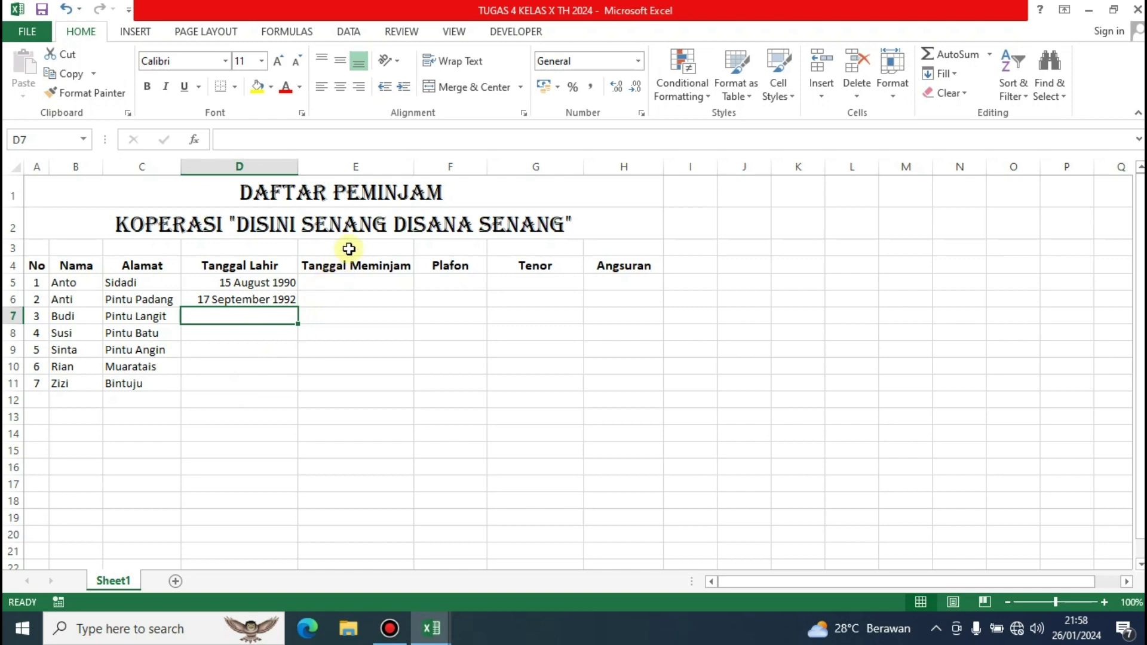
pyautogui.click(344, 284)
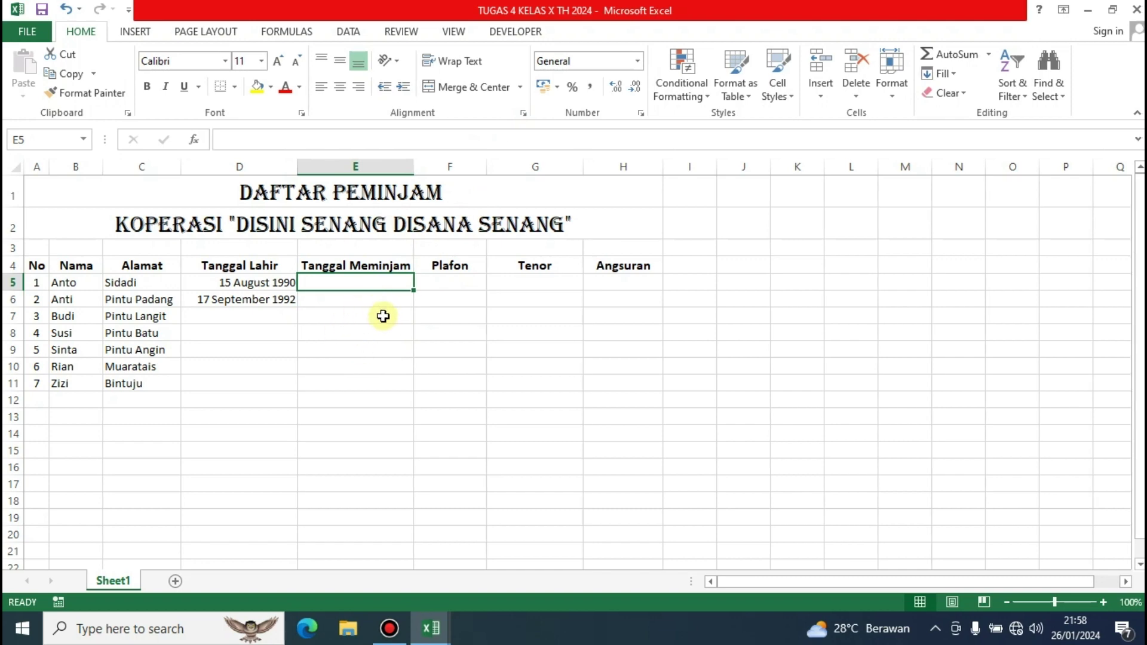
# Enter 20/01/2024 in E5 and display it as Long Date, 20 January 2024
pyautogui.write('20')
pyautogui.write('/01/2024')
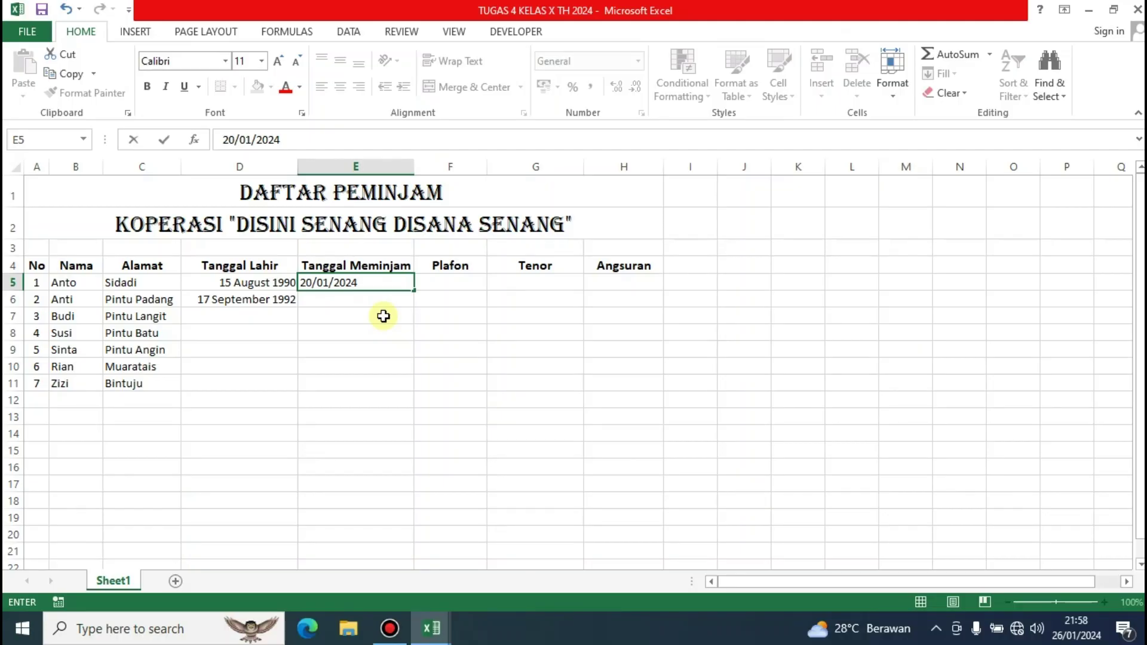
pyautogui.press('Return')
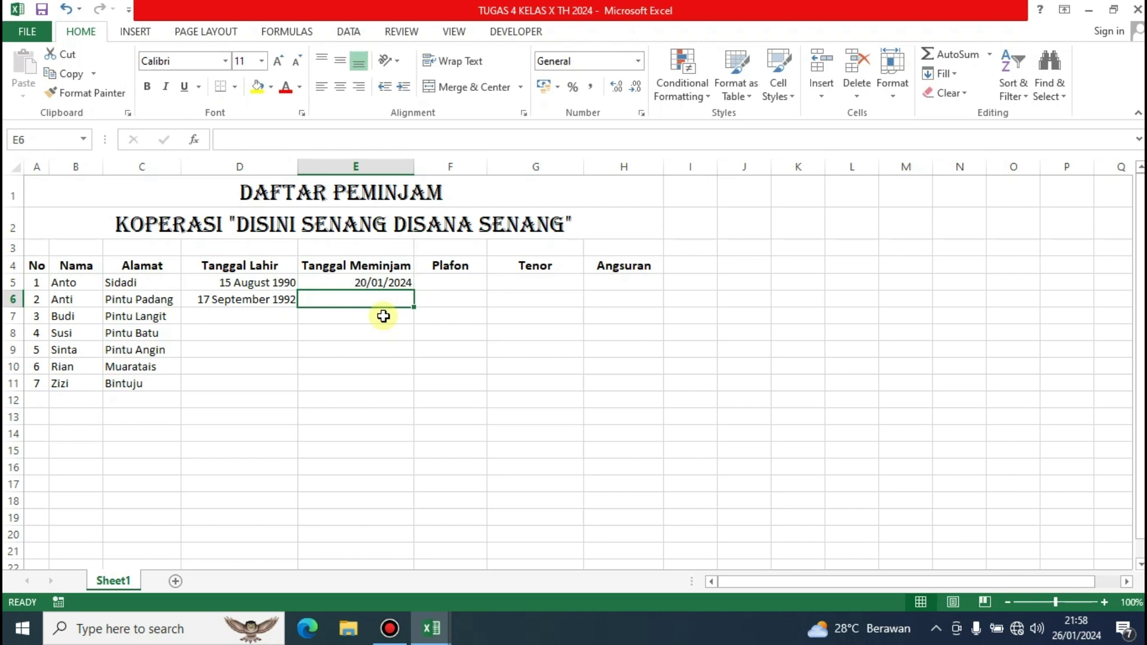
pyautogui.click(372, 283)
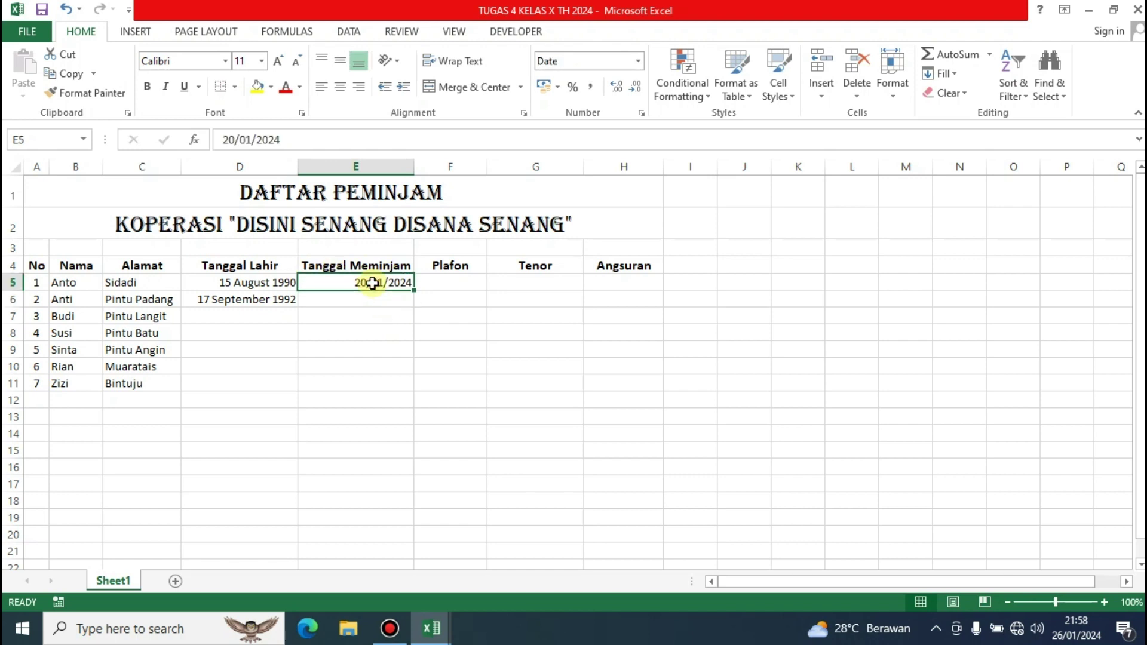
pyautogui.click(638, 60)
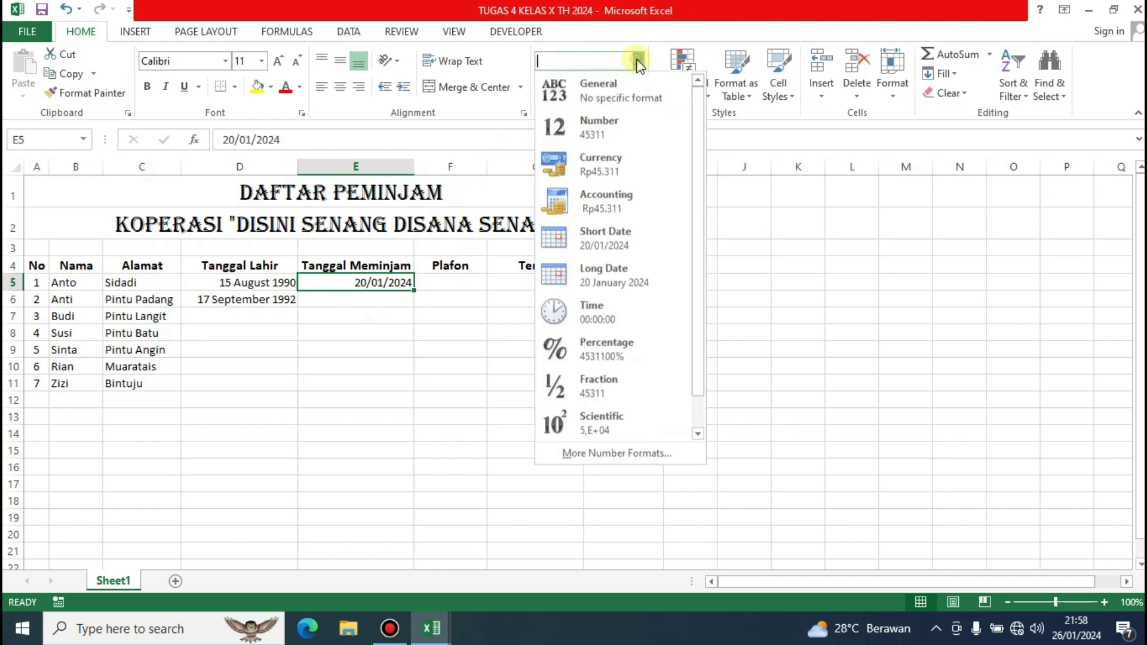
pyautogui.click(601, 277)
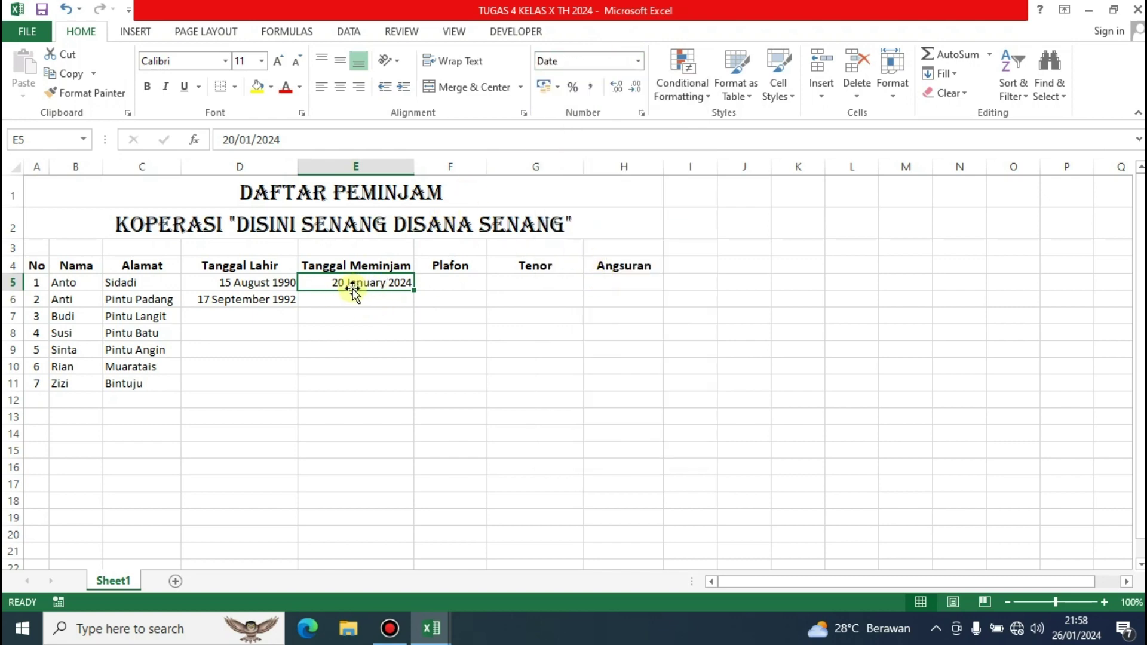
pyautogui.click(450, 283)
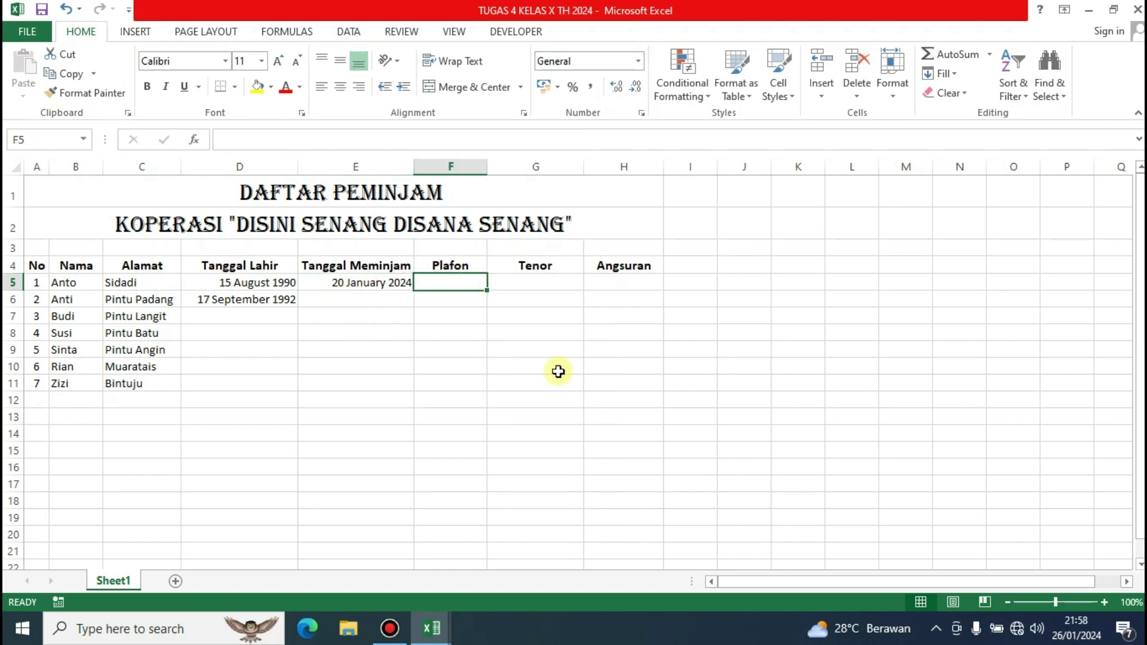
# Enter 12 bulan as the first Plafon in F5
pyautogui.write('12 bulan')
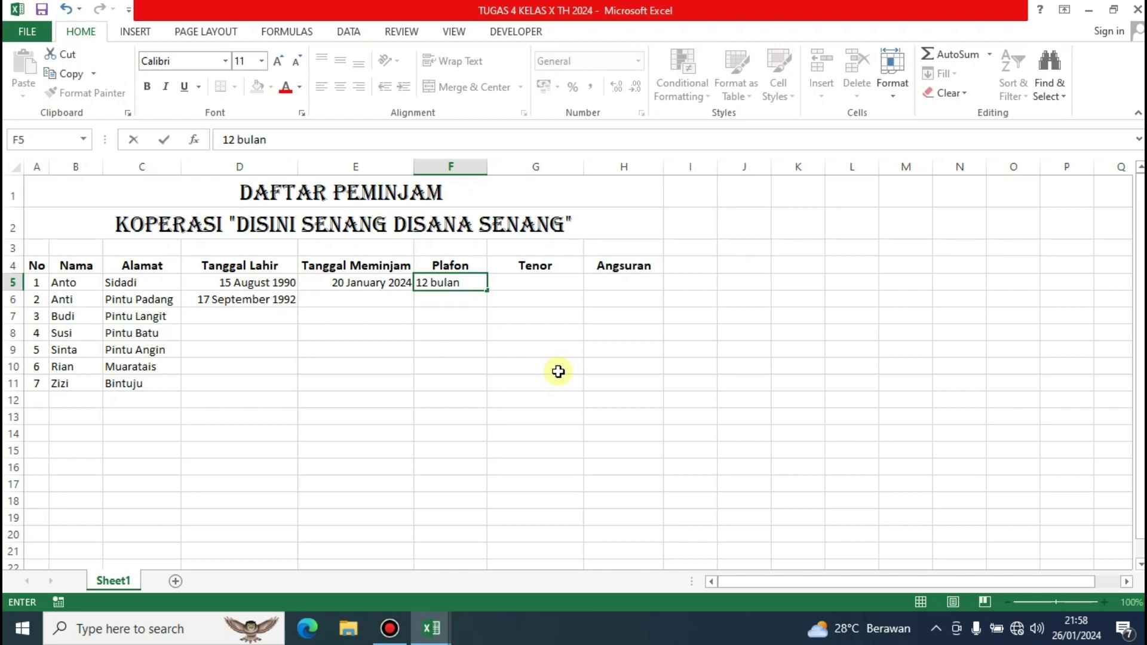
pyautogui.press('Return')
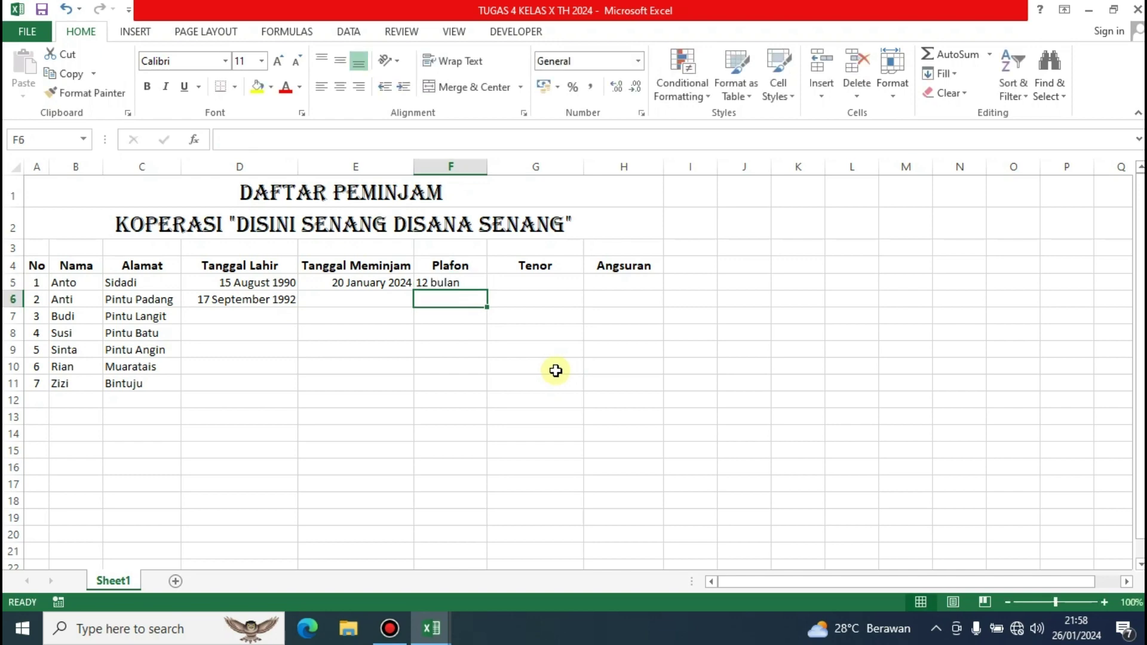
pyautogui.click(445, 283)
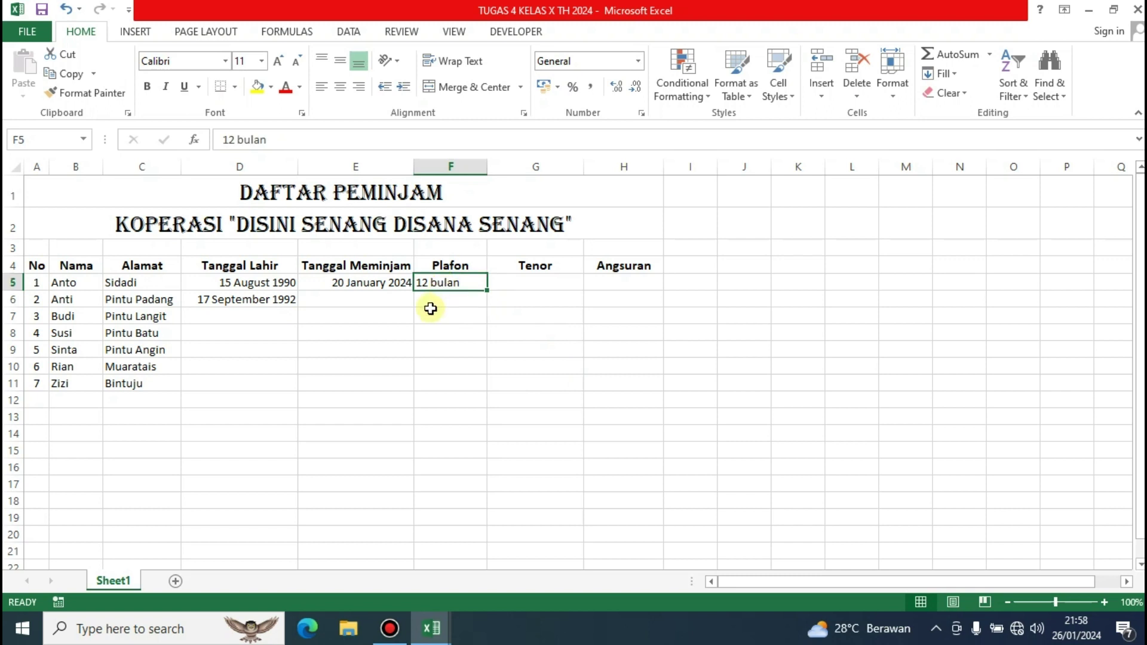
# Enter 12/12/2023 in E6, correcting a year typo, and format it as Long Date
pyautogui.click(372, 299)
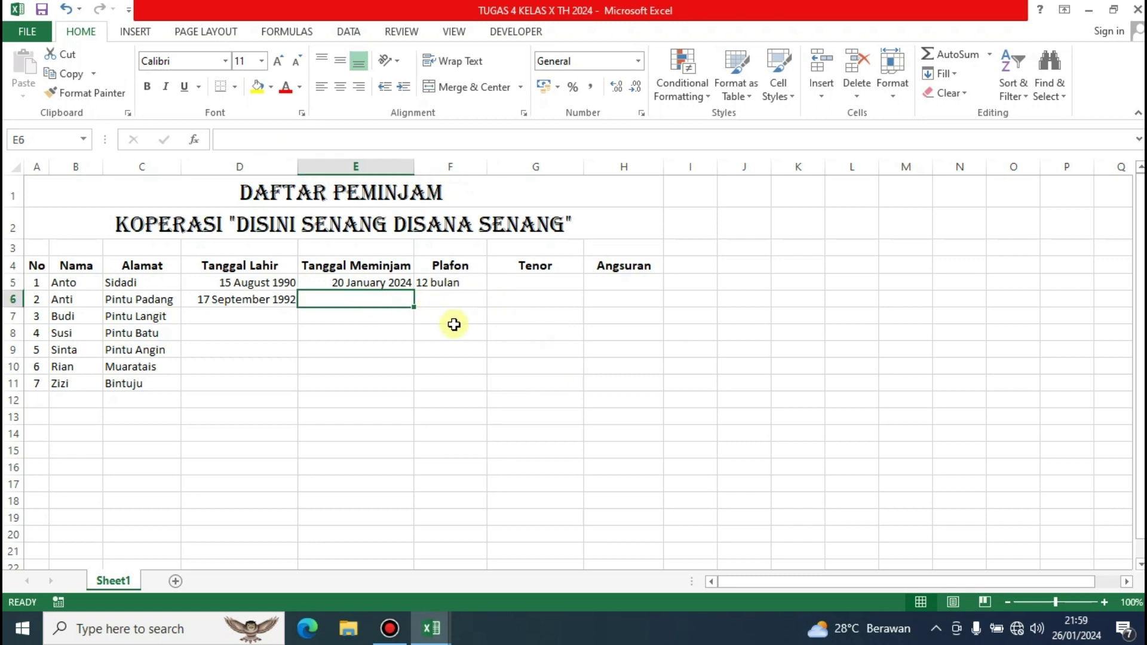
pyautogui.write('12')
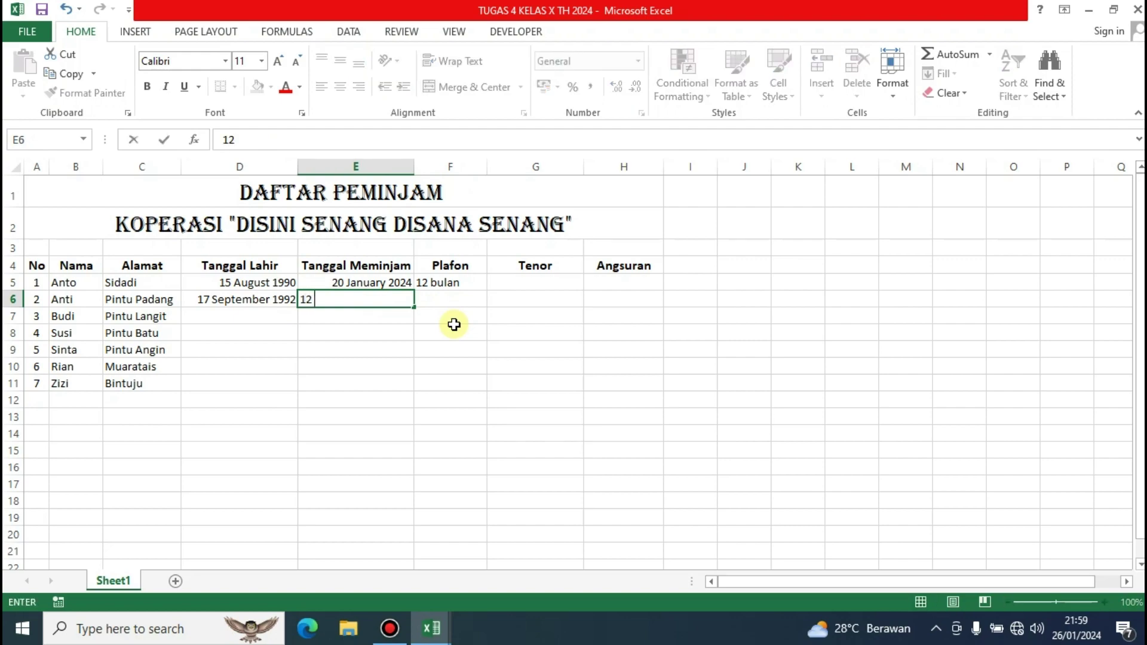
pyautogui.write('/')
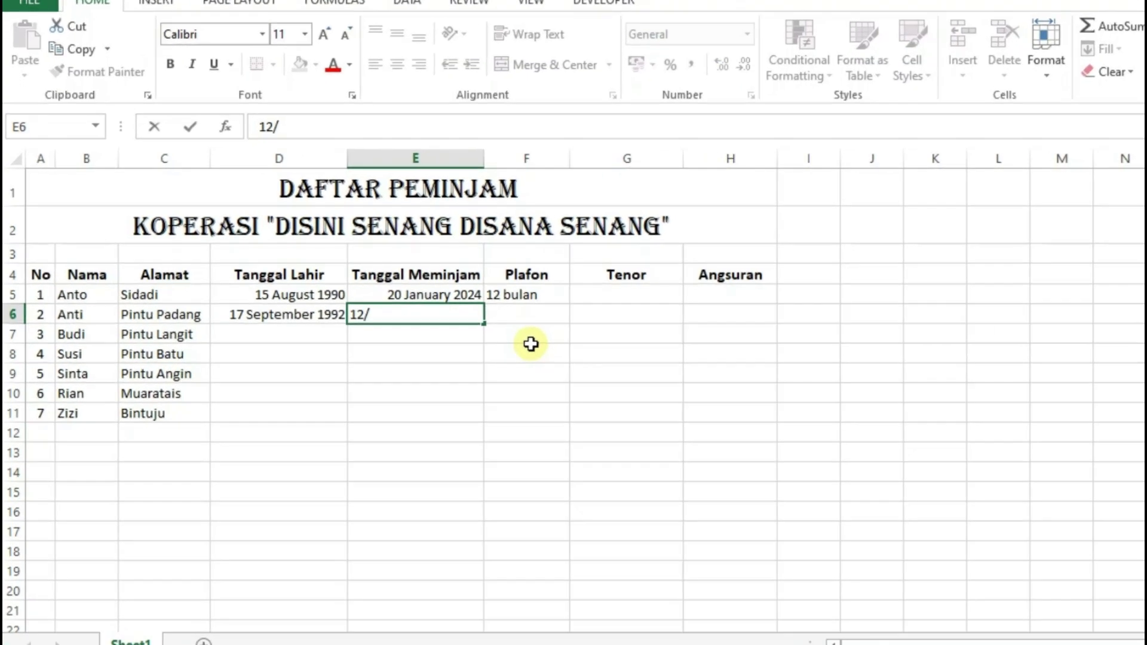
pyautogui.write('12/20203')
pyautogui.press('BackSpace')
pyautogui.press('BackSpace')
pyautogui.write('3')
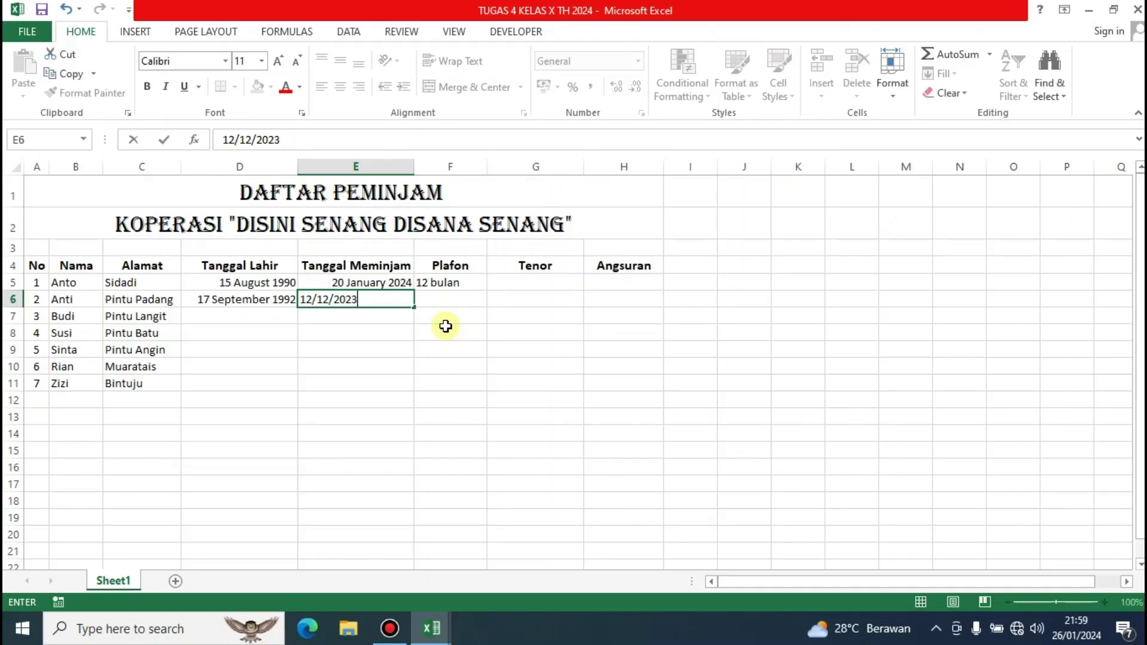
pyautogui.press('Return')
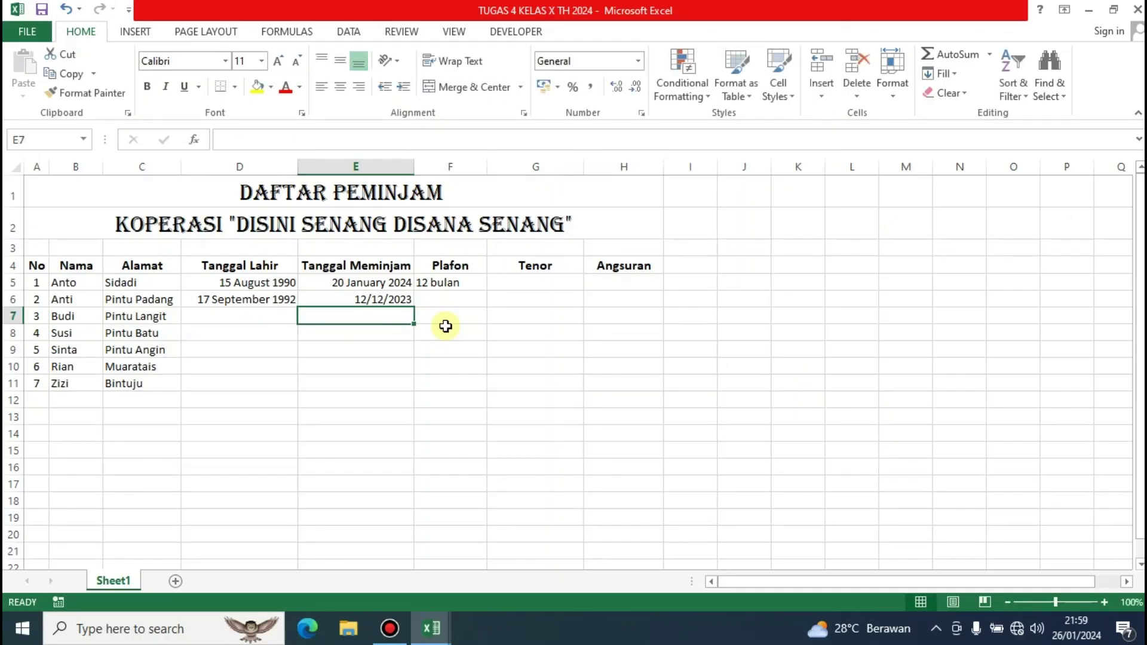
pyautogui.click(387, 300)
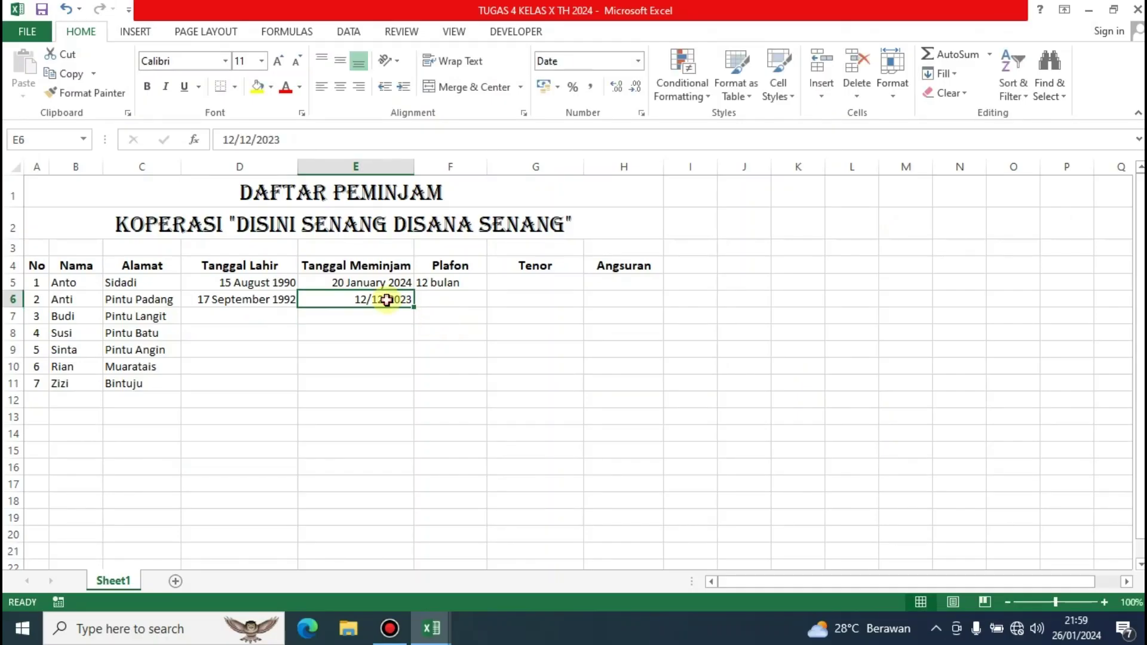
pyautogui.click(637, 60)
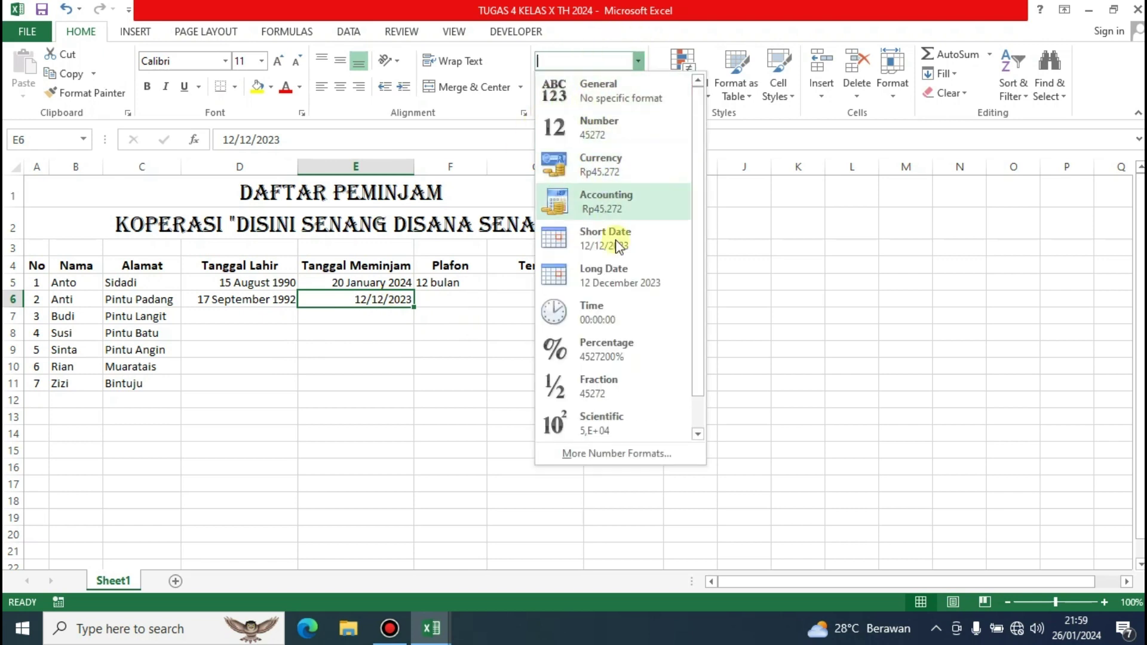
pyautogui.click(630, 291)
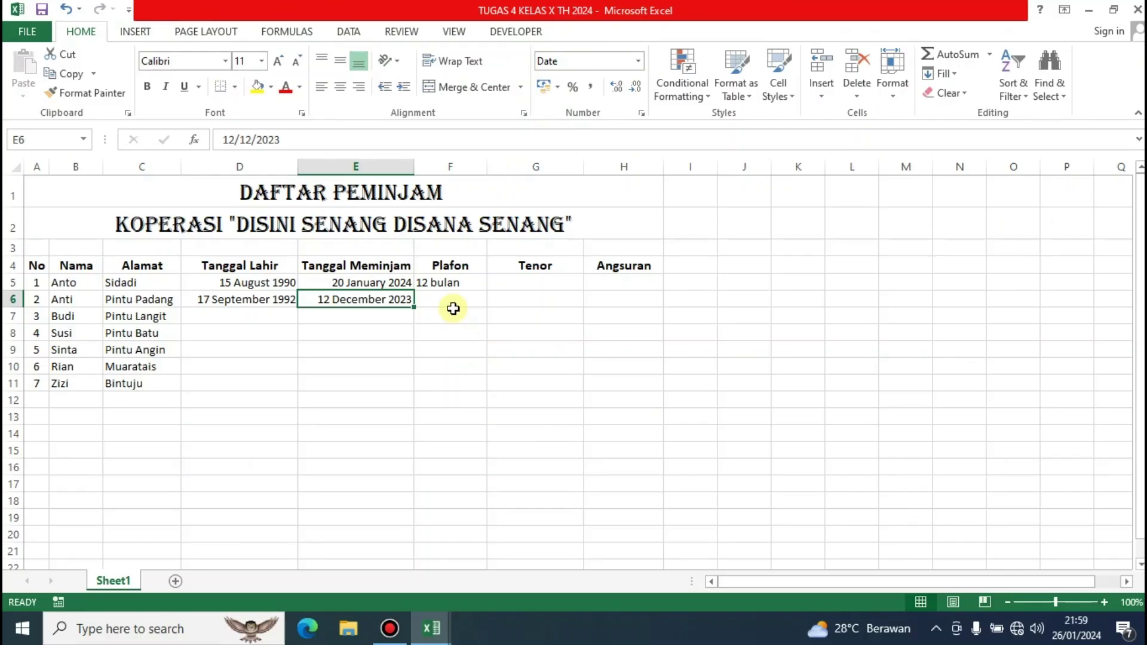
pyautogui.click(456, 300)
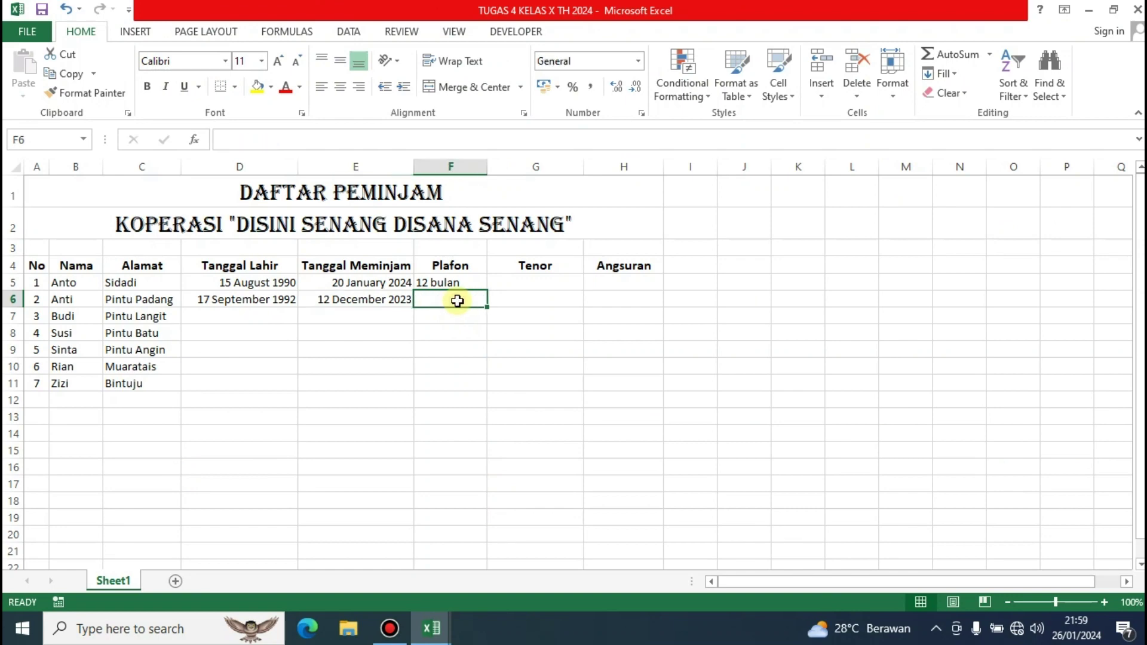
# Enter 24 bulan in F6 and Tenor amounts 15000000 and 25000000 in G5 and G6
pyautogui.write('24')
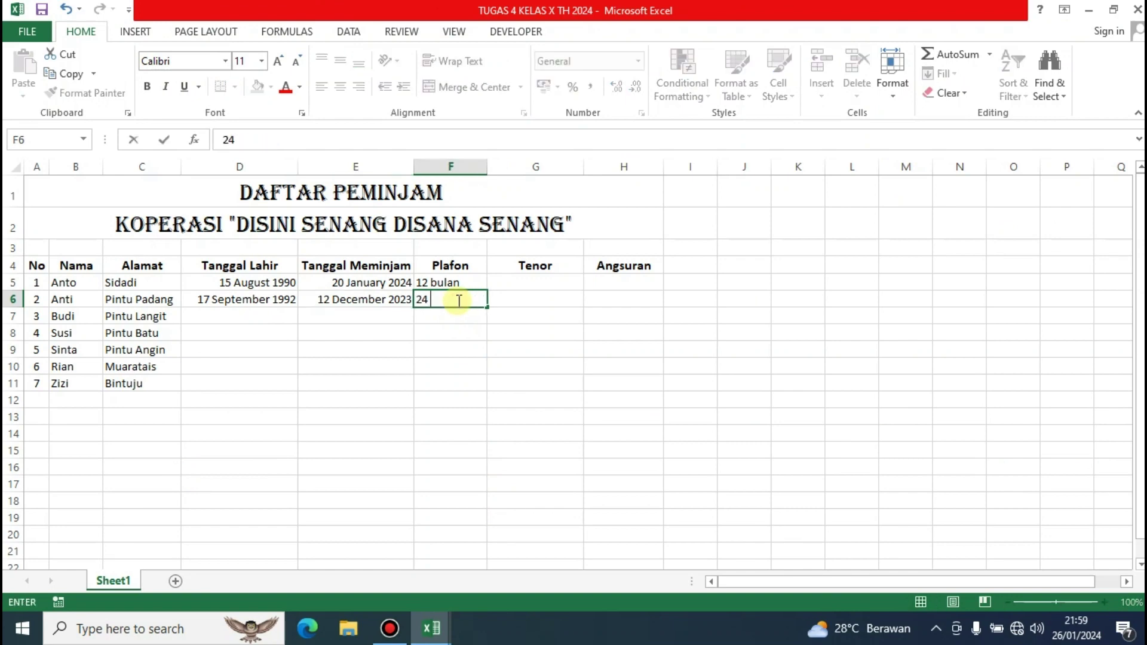
pyautogui.write(' bulan')
pyautogui.press('Tab')
pyautogui.click(559, 282)
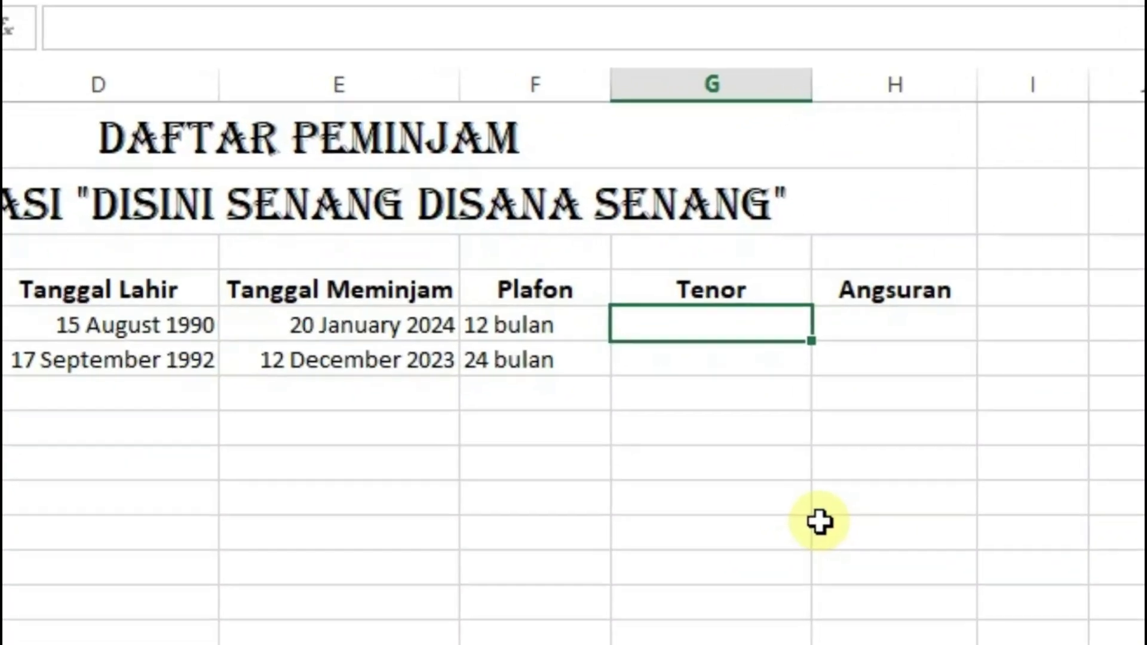
pyautogui.write('15000')
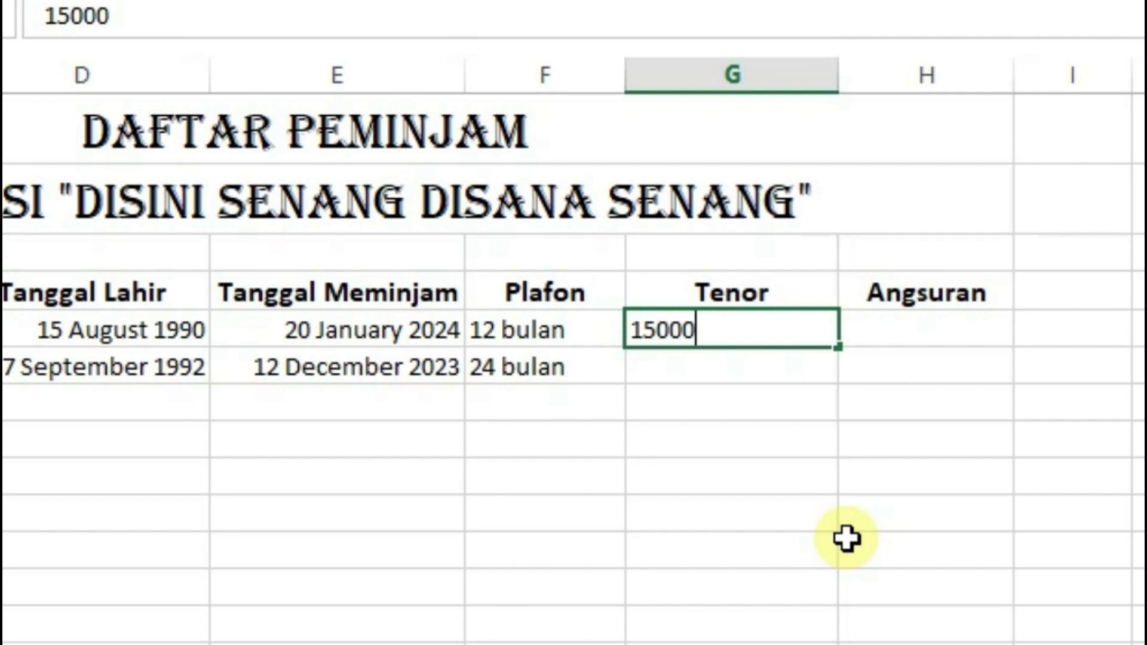
pyautogui.write('000')
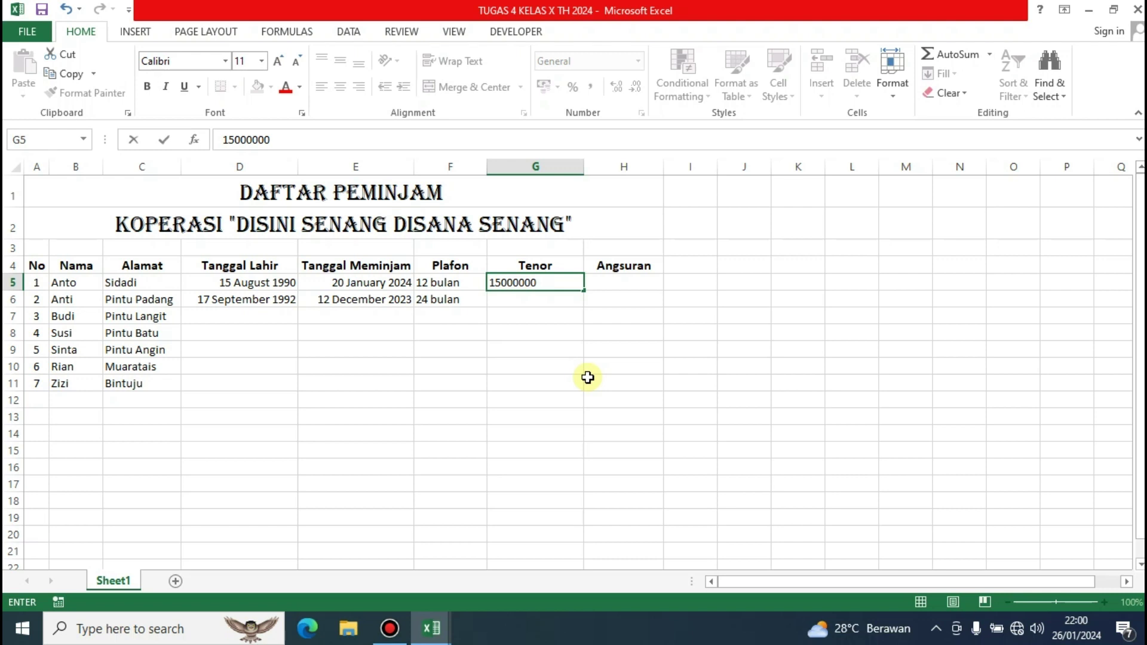
pyautogui.press('Return')
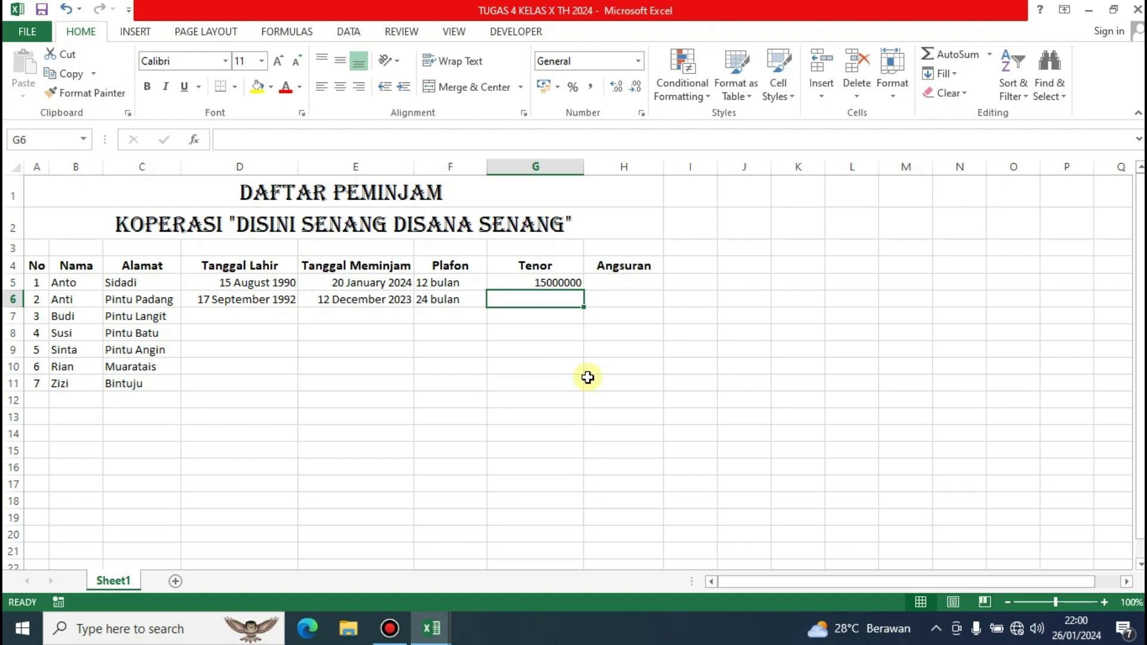
pyautogui.write('25')
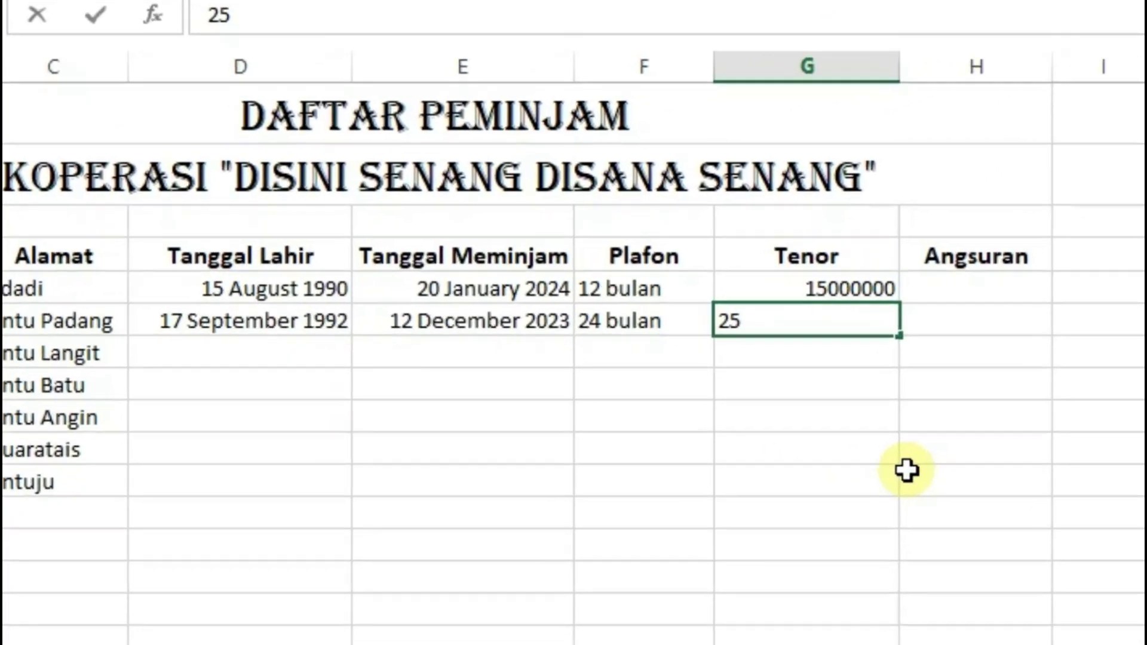
pyautogui.write('000000')
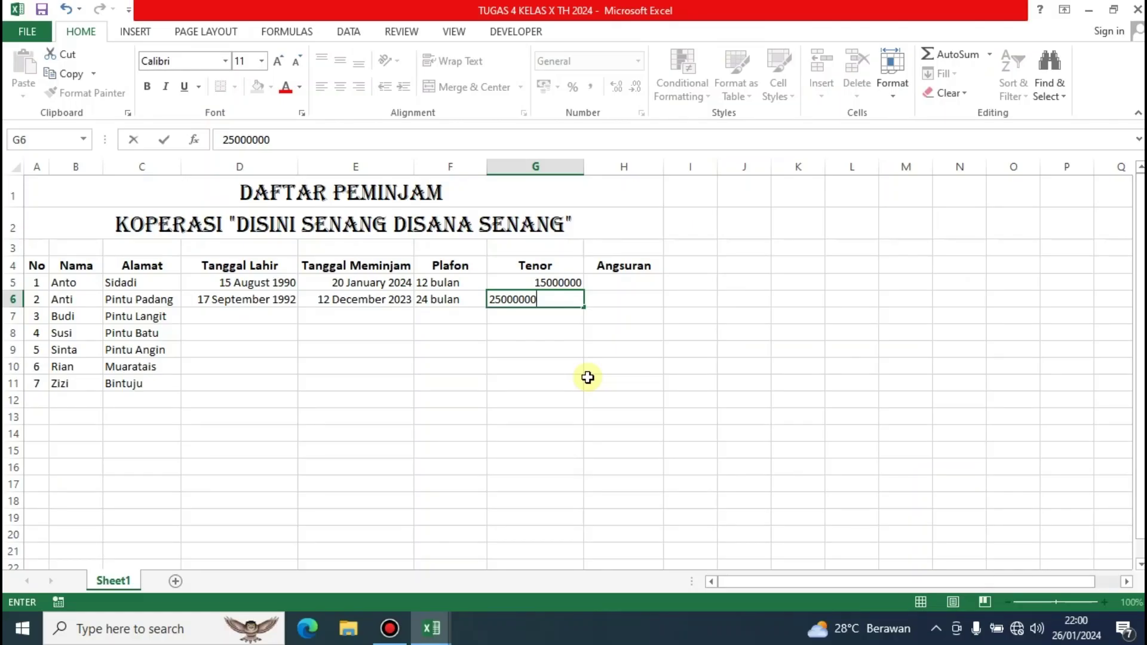
pyautogui.press('Return')
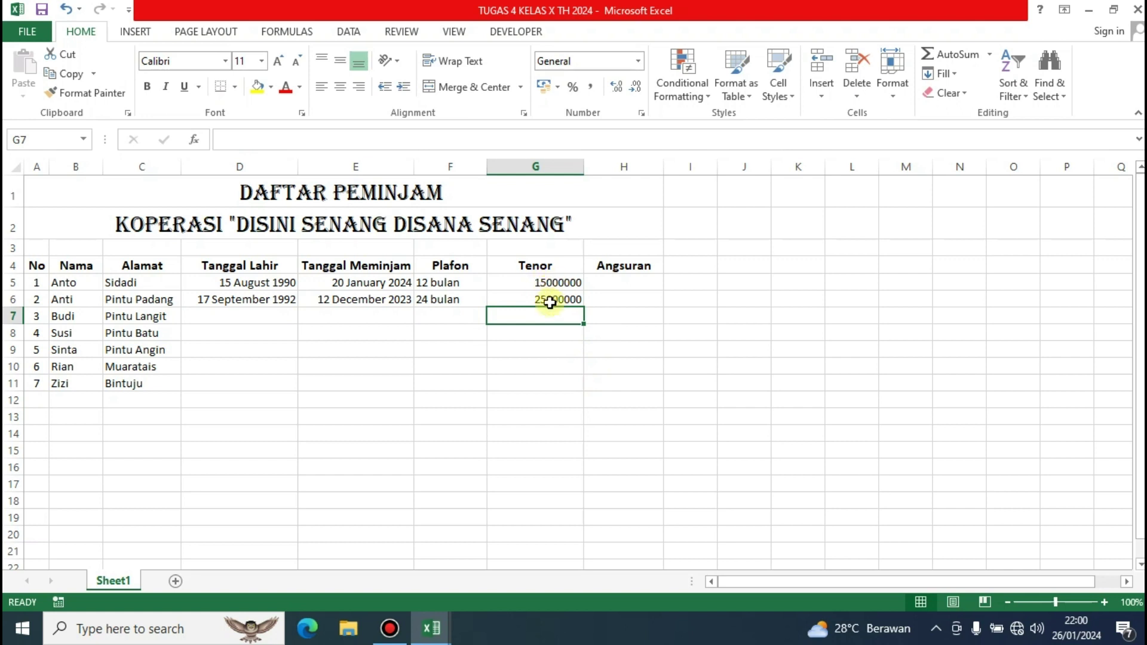
pyautogui.click(547, 299)
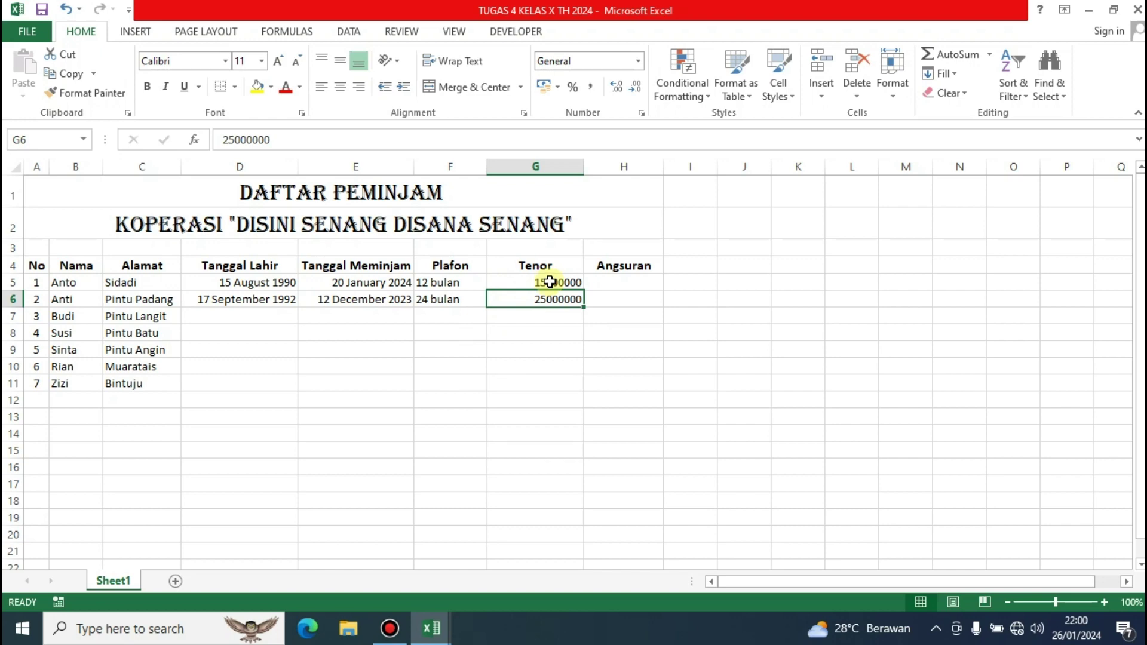
pyautogui.moveTo(550, 281); pyautogui.dragTo(550, 301)
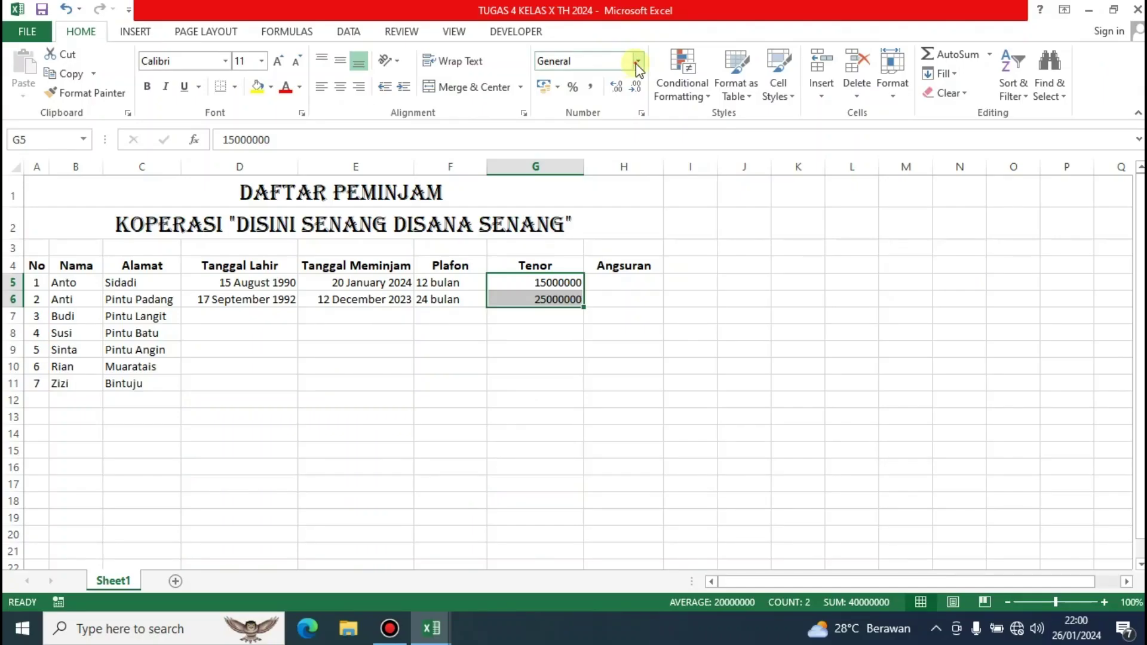
pyautogui.click(636, 62)
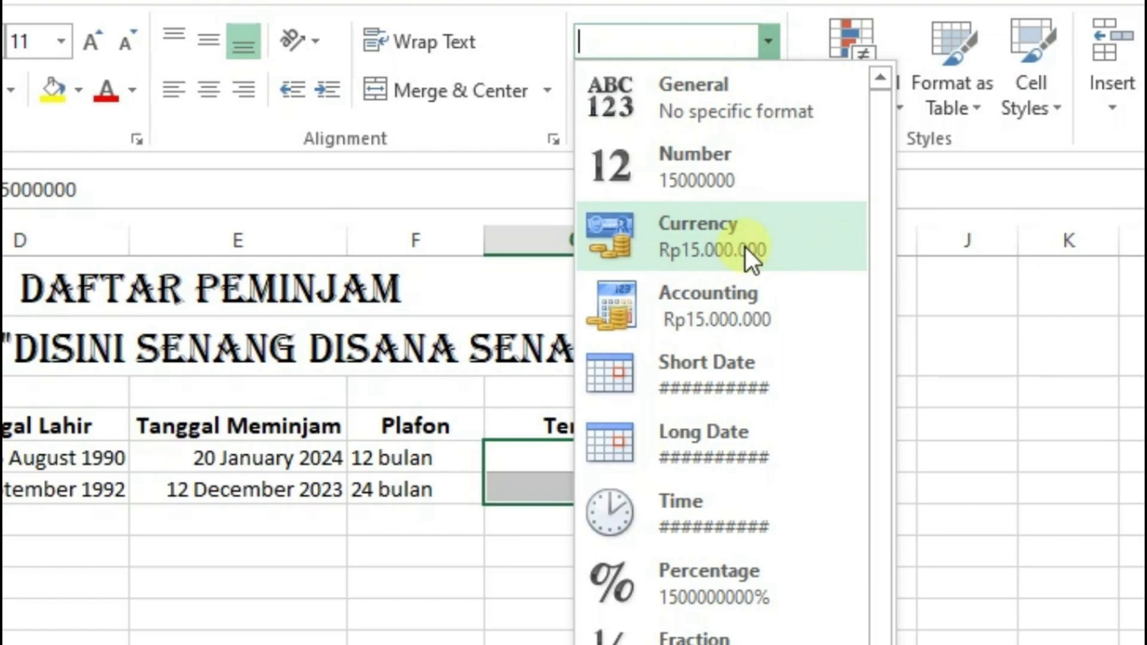
pyautogui.click(744, 246)
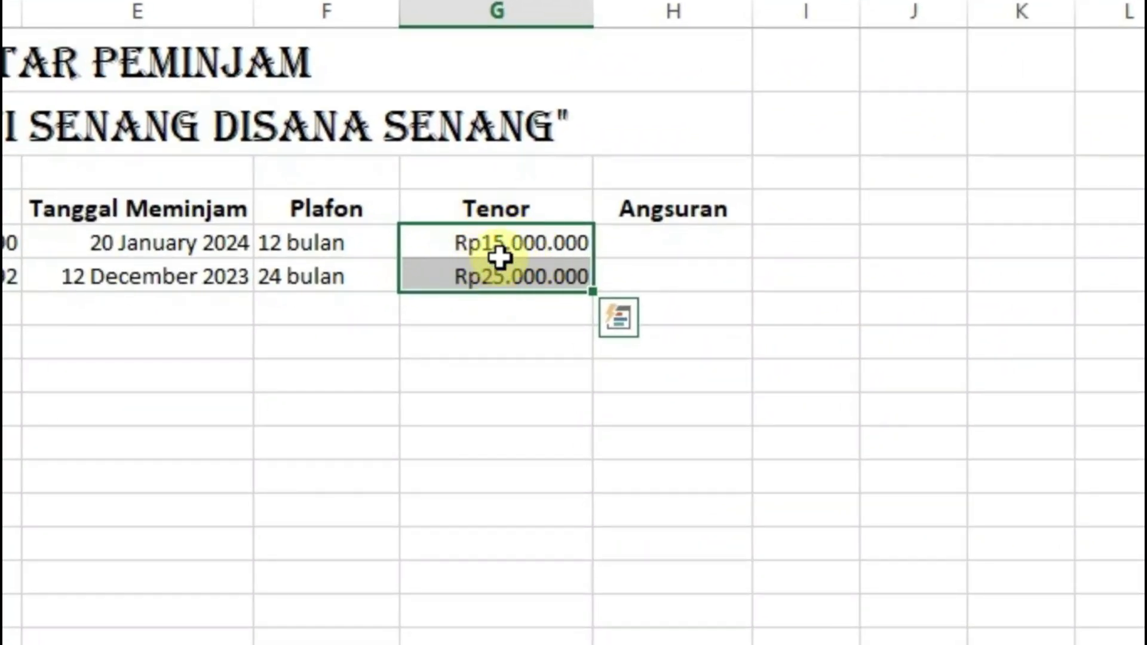
pyautogui.click(545, 277)
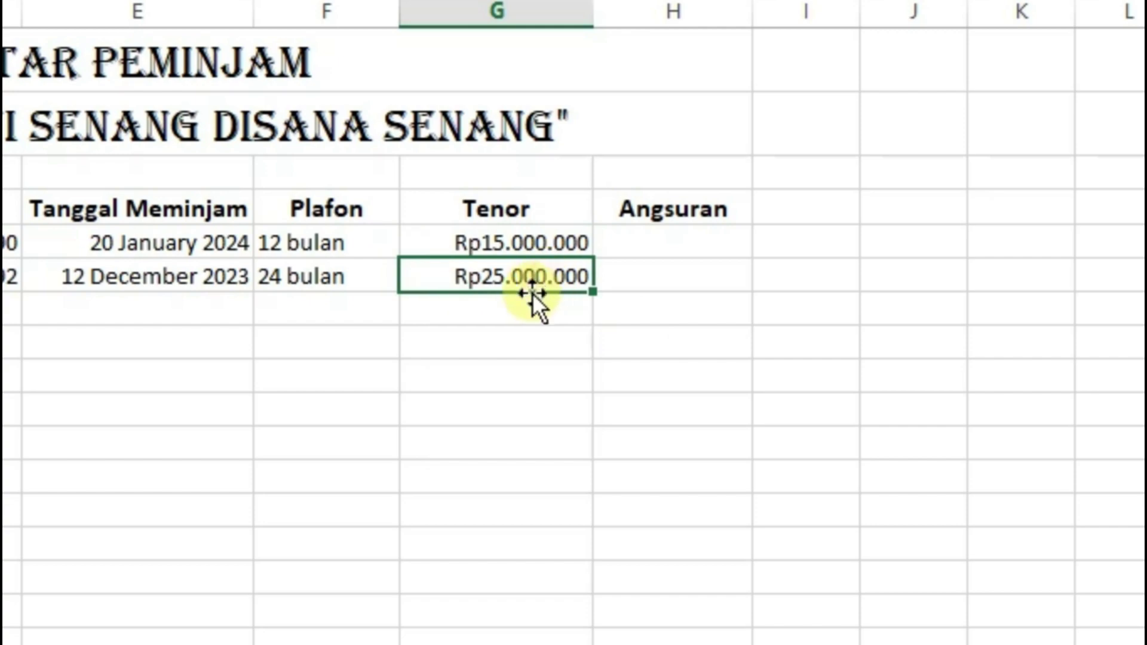
pyautogui.click(518, 244)
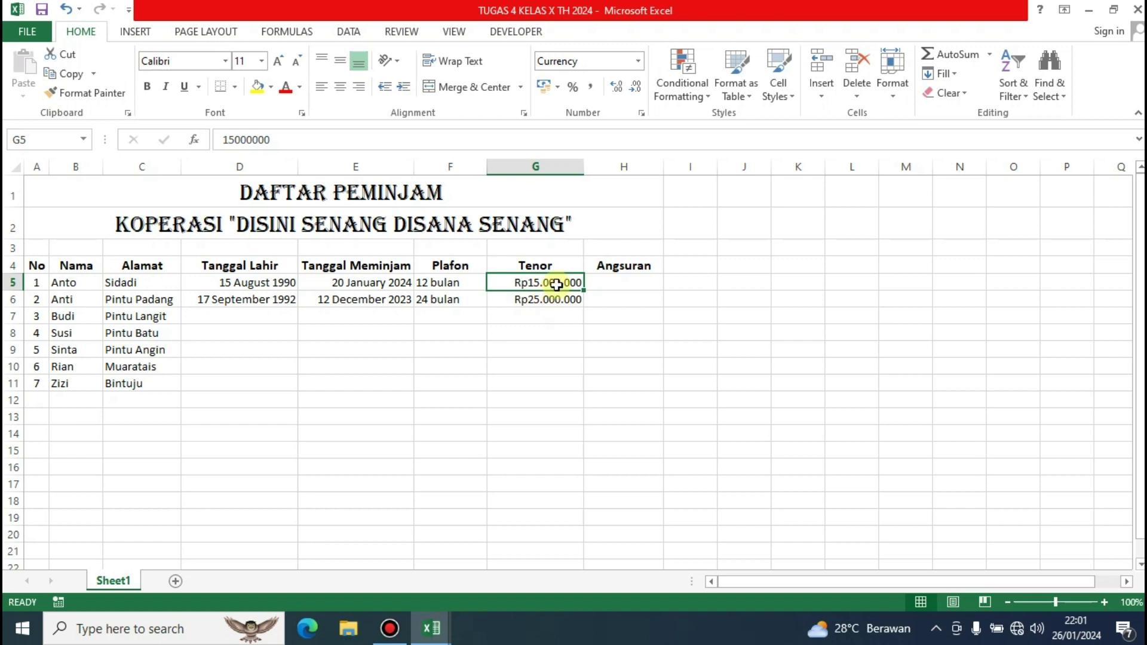
# Enter Angsuran amounts 200000 in H5 and 180000 in H6
pyautogui.click(553, 302)
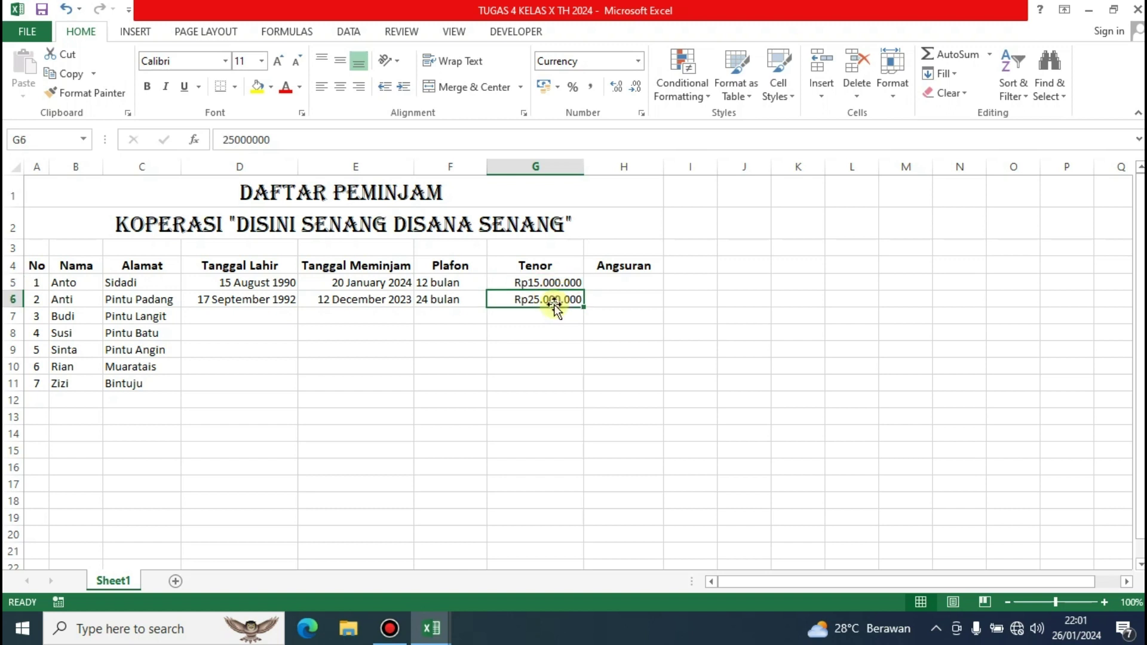
pyautogui.click(604, 280)
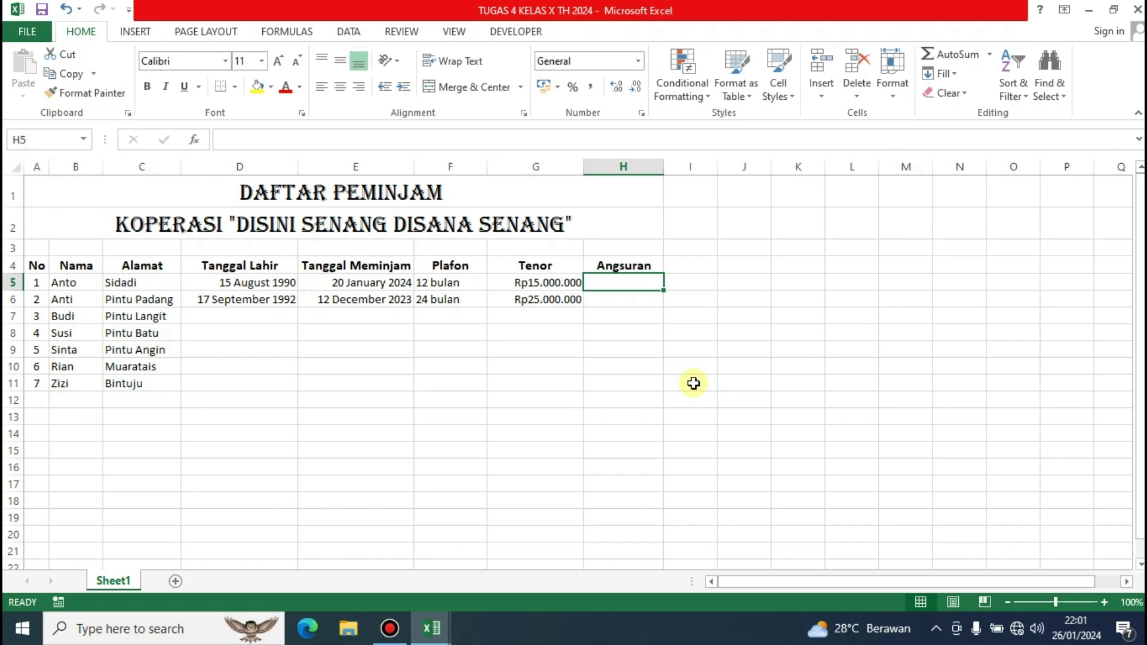
pyautogui.write('200000')
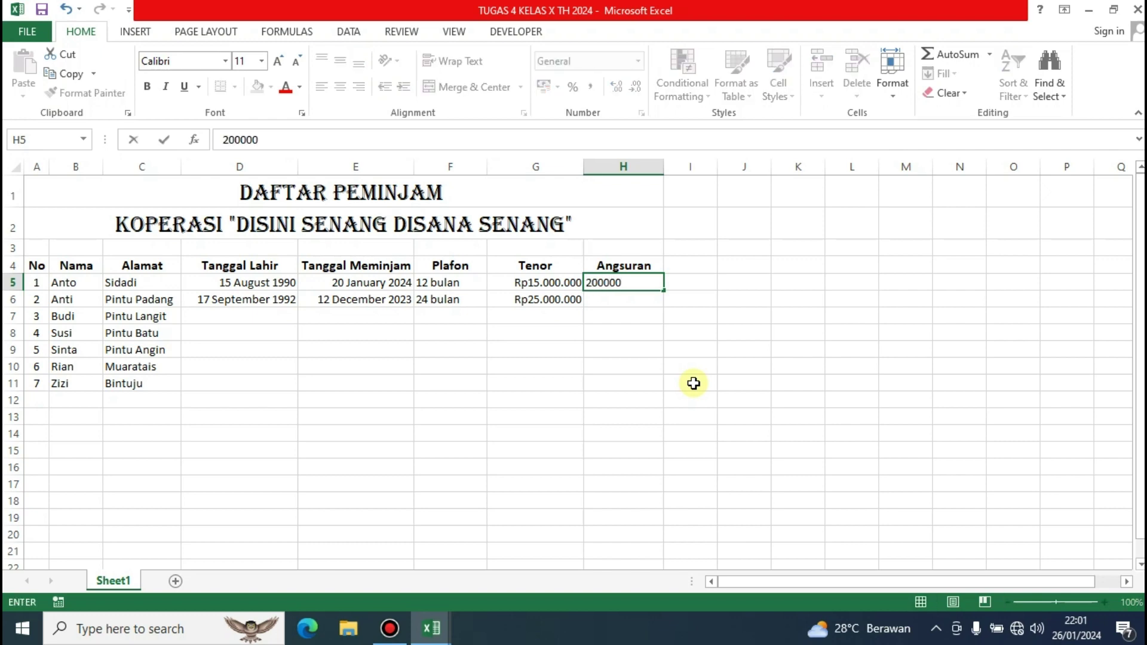
pyautogui.press('Return')
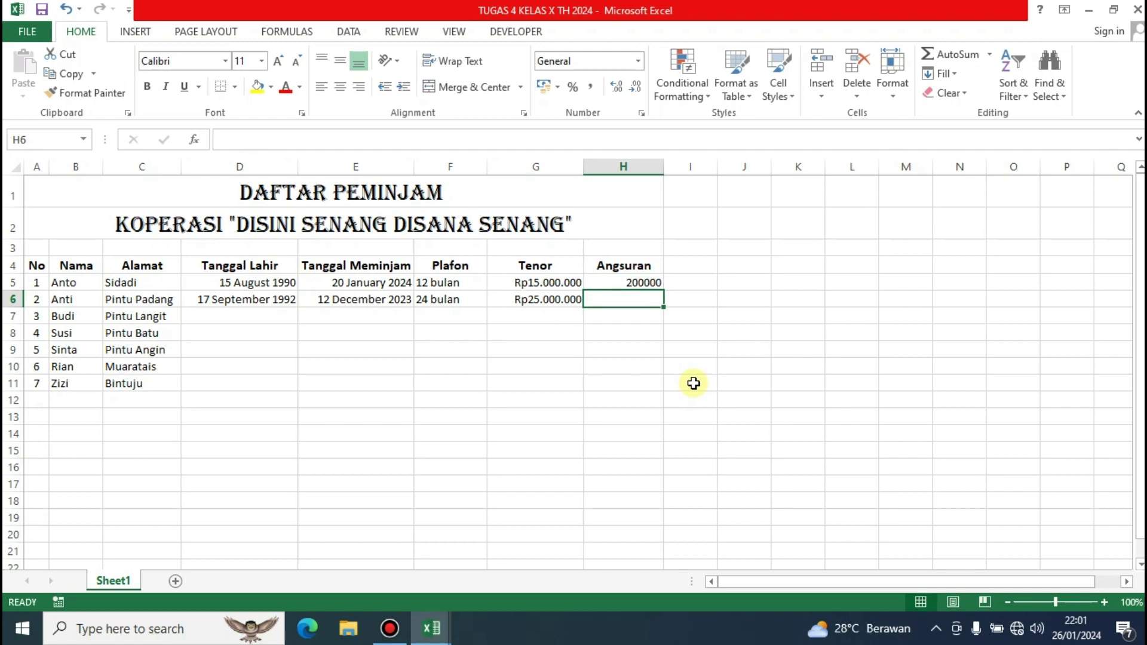
pyautogui.write('18000')
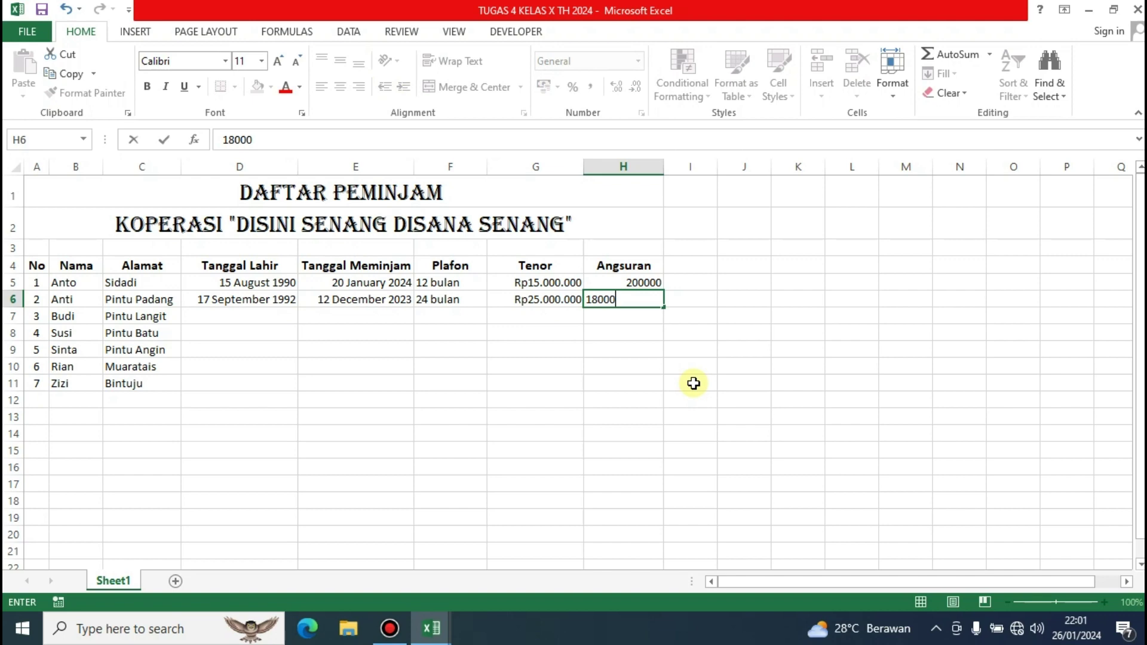
pyautogui.write('0')
pyautogui.press('Return')
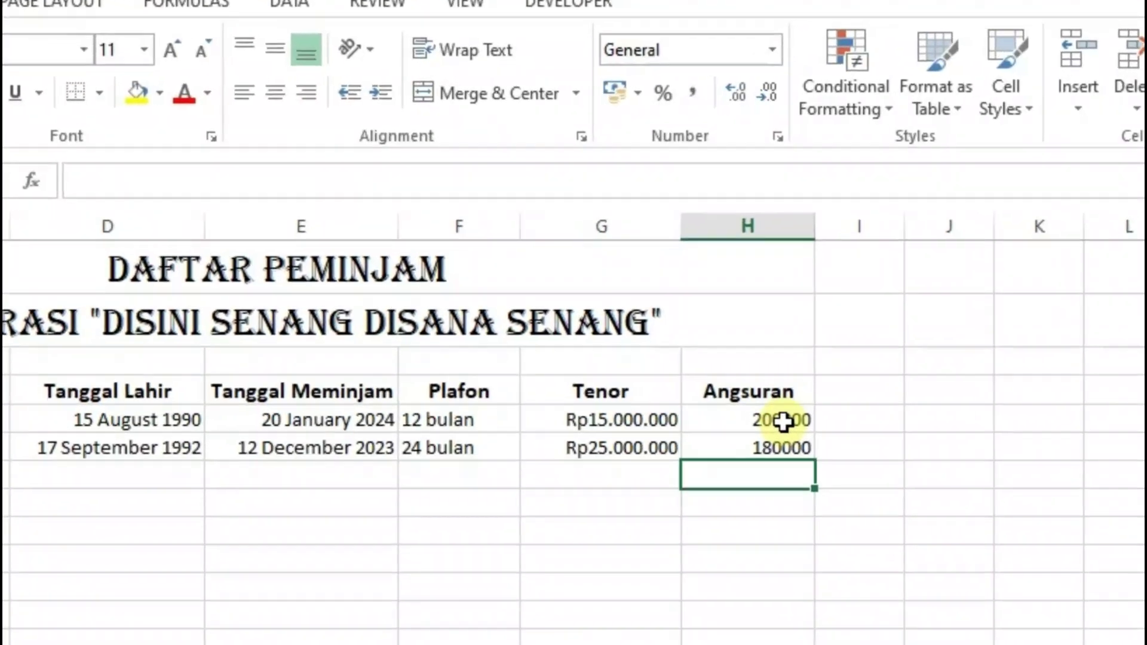
pyautogui.moveTo(709, 351); pyautogui.dragTo(709, 368)
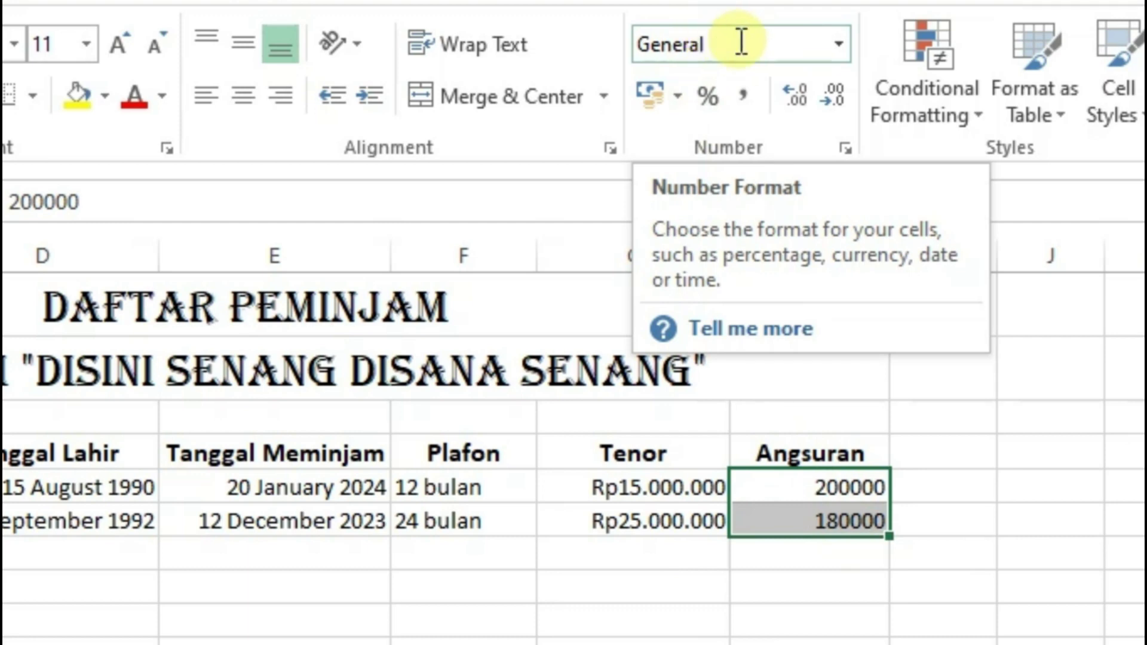
# Apply Currency format to H5:H6 so they read Rp200.000 and Rp180.000
pyautogui.click(835, 51)
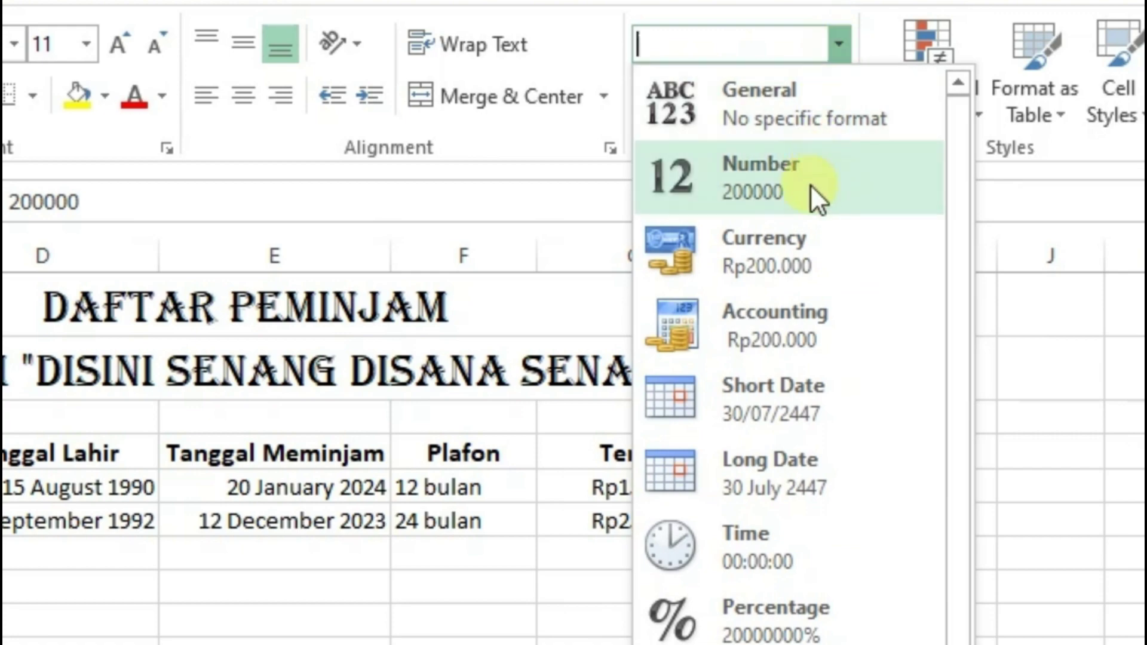
pyautogui.click(800, 254)
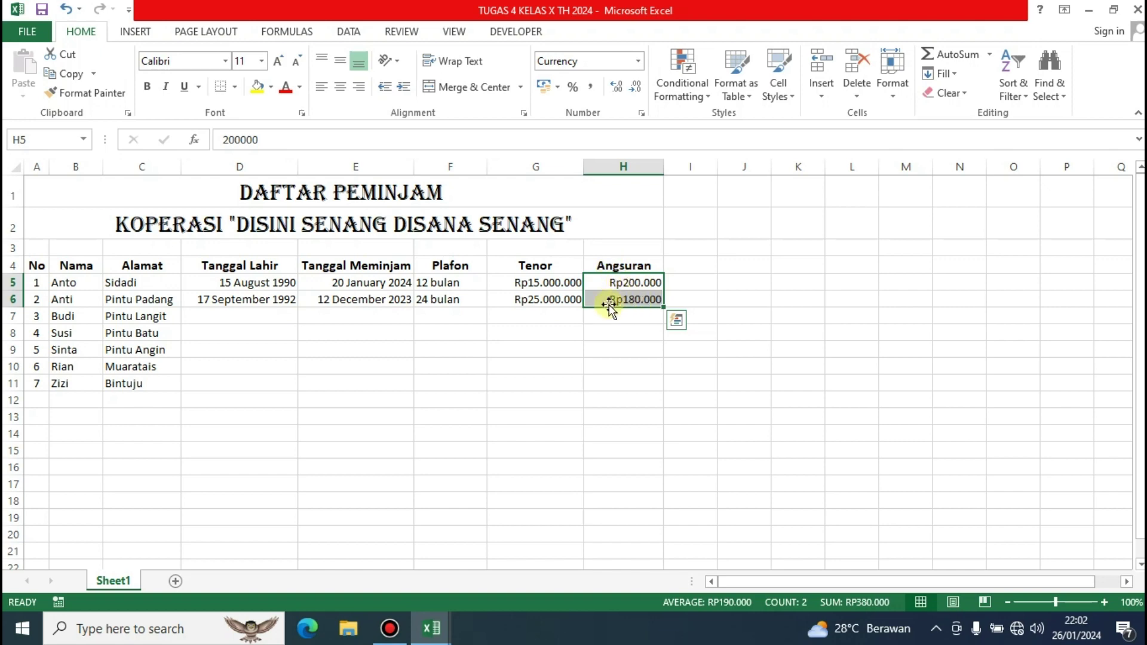
pyautogui.click(614, 330)
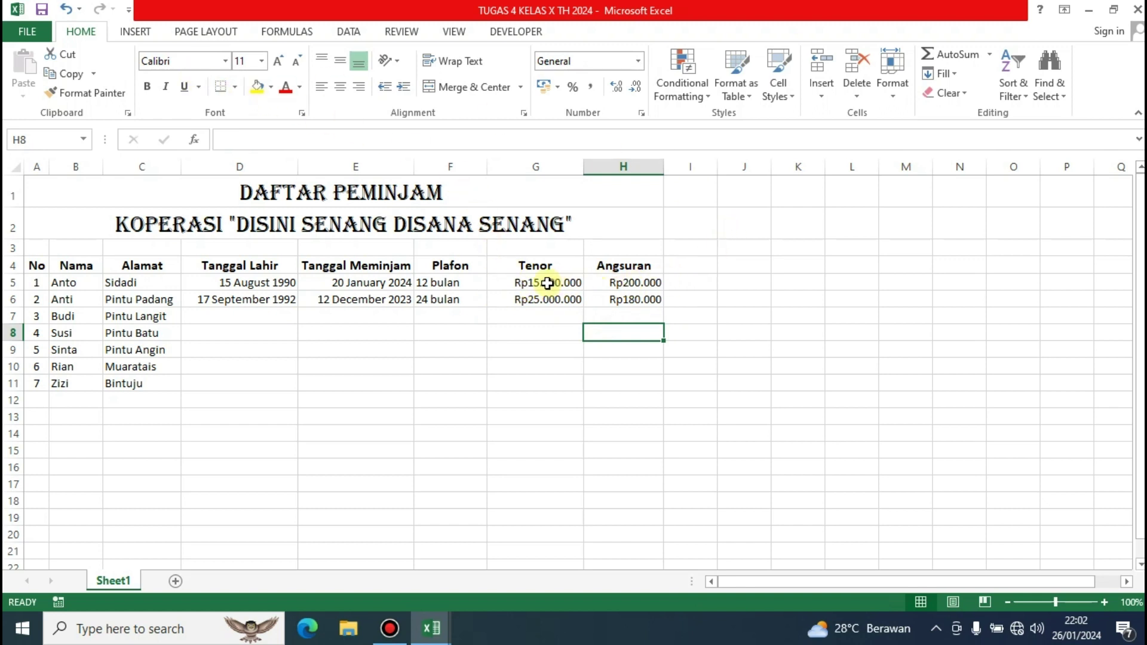
pyautogui.moveTo(548, 283); pyautogui.dragTo(545, 298)
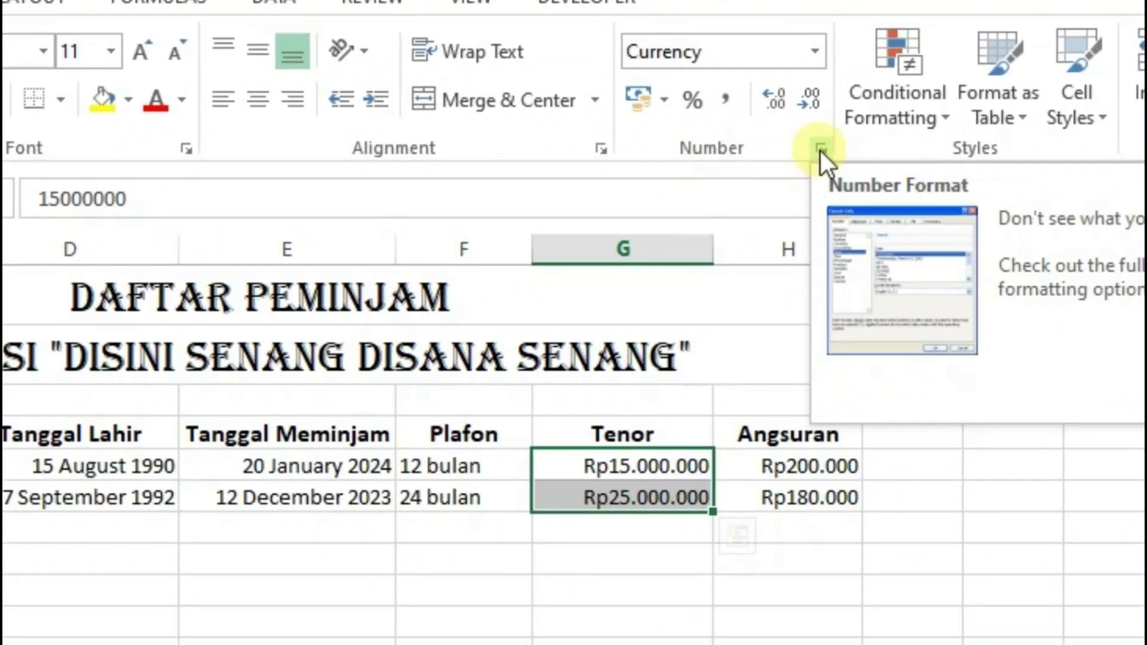
# Format the Tenor cells G5:G6 as currency with the $ English (Hong Kong S.A.R.) symbol
pyautogui.click(820, 149)
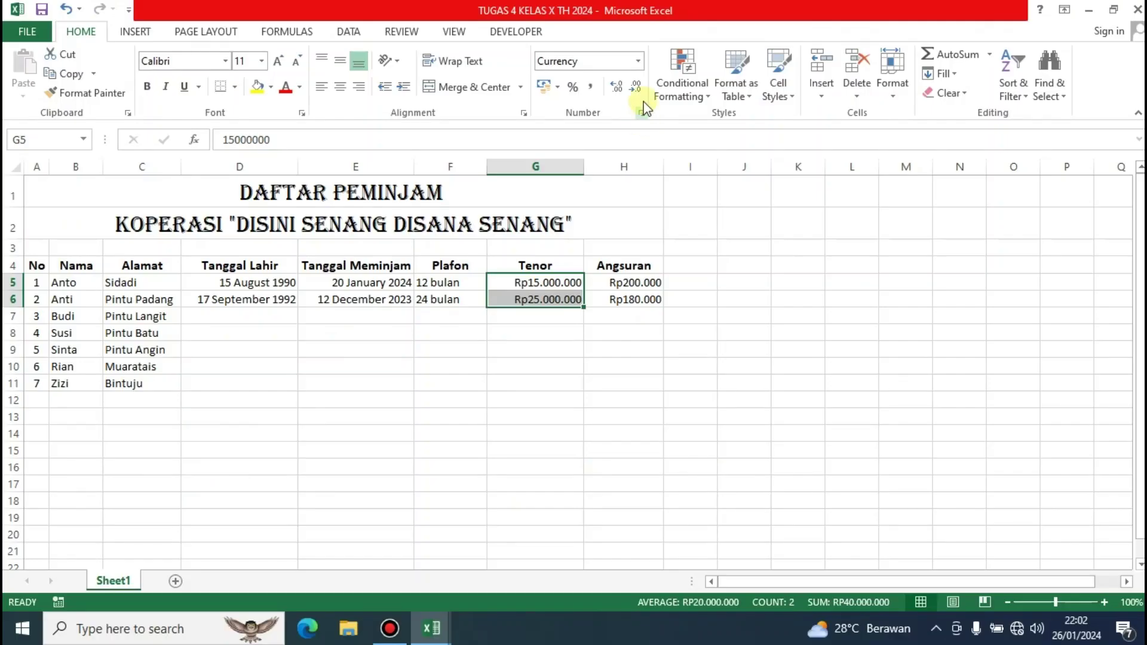
pyautogui.click(821, 149)
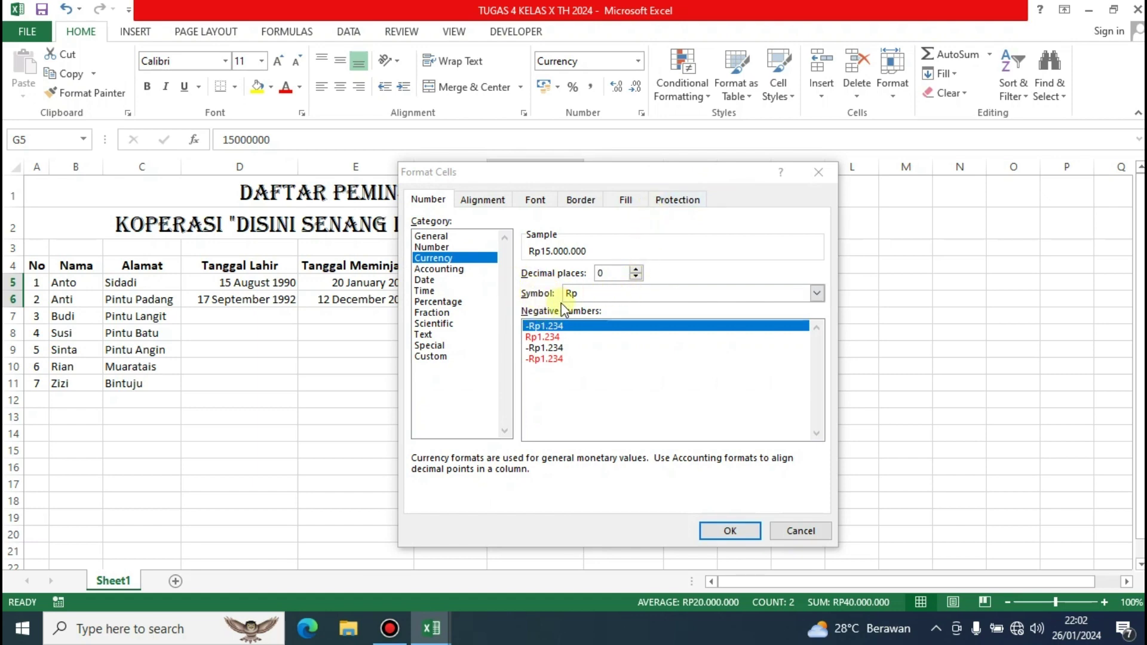
pyautogui.click(607, 293)
pyautogui.scroll(-1, 575, 327)
pyautogui.scroll(-1, 575, 328)
pyautogui.scroll(-1, 576, 327)
pyautogui.scroll(-1, 576, 328)
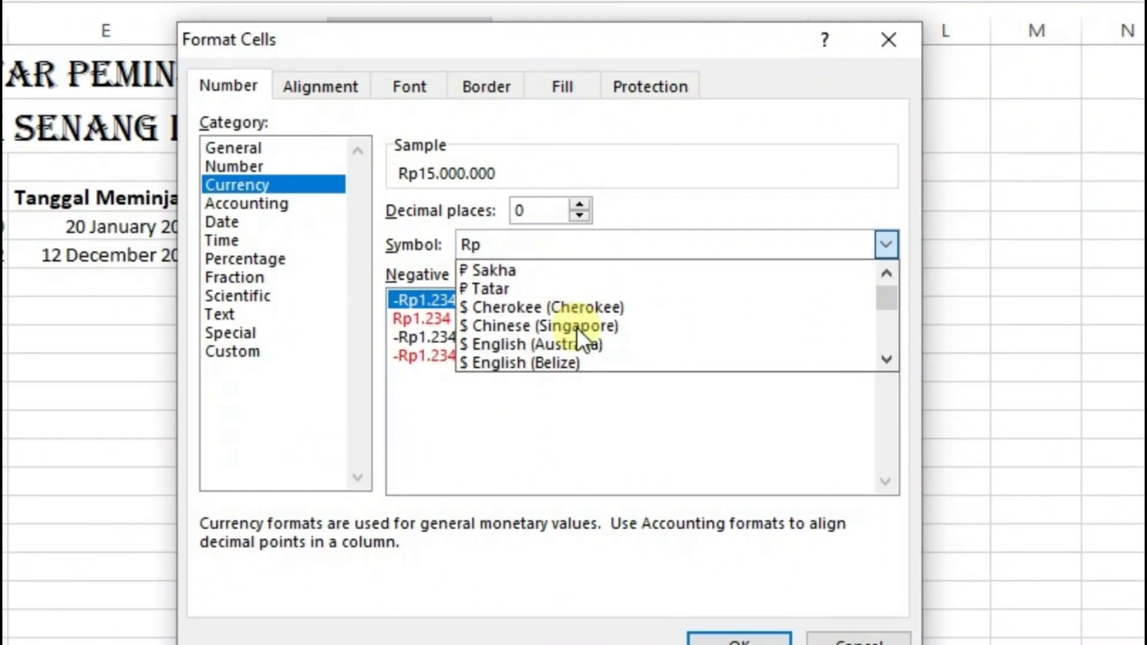
pyautogui.scroll(-1, 576, 328)
pyautogui.scroll(-2, 576, 327)
pyautogui.scroll(-1, 575, 328)
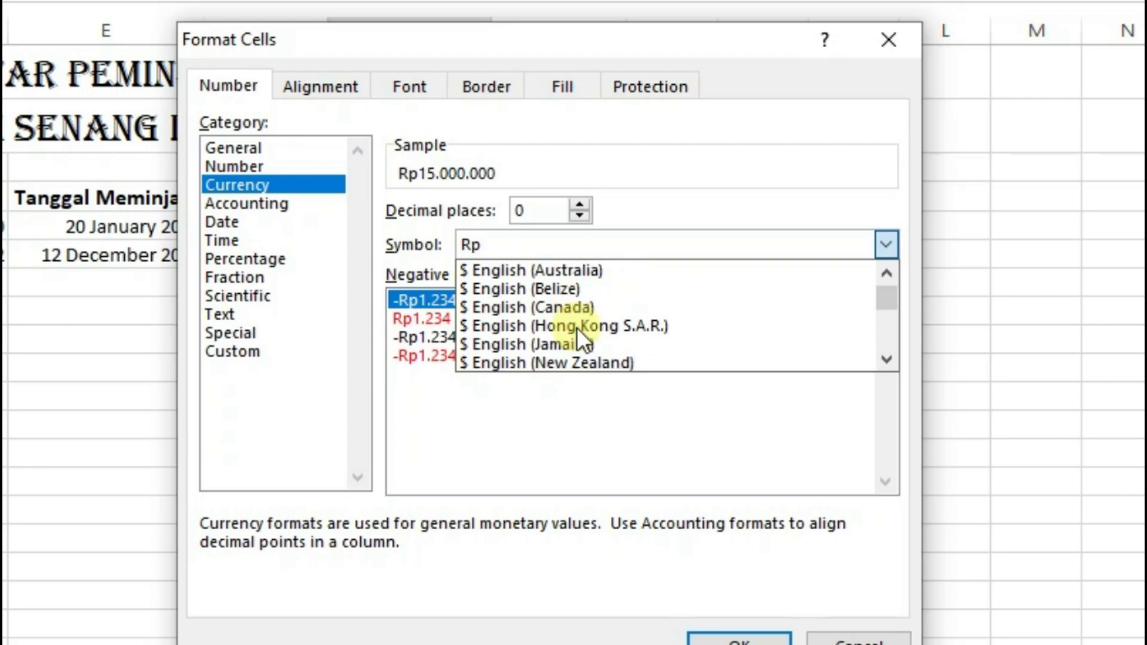
pyautogui.scroll(-1, 575, 328)
pyautogui.scroll(-1, 634, 343)
pyautogui.scroll(-1, 634, 343)
pyautogui.scroll(-2, 634, 343)
pyautogui.scroll(-1, 637, 346)
pyautogui.scroll(-1, 636, 346)
pyautogui.scroll(-1, 637, 346)
pyautogui.scroll(-1, 636, 347)
pyautogui.scroll(-1, 637, 347)
pyautogui.scroll(-1, 636, 347)
pyautogui.scroll(-1, 636, 347)
pyautogui.scroll(-1, 636, 347)
pyautogui.scroll(-1, 636, 347)
pyautogui.scroll(-1, 637, 347)
pyautogui.scroll(-1, 637, 347)
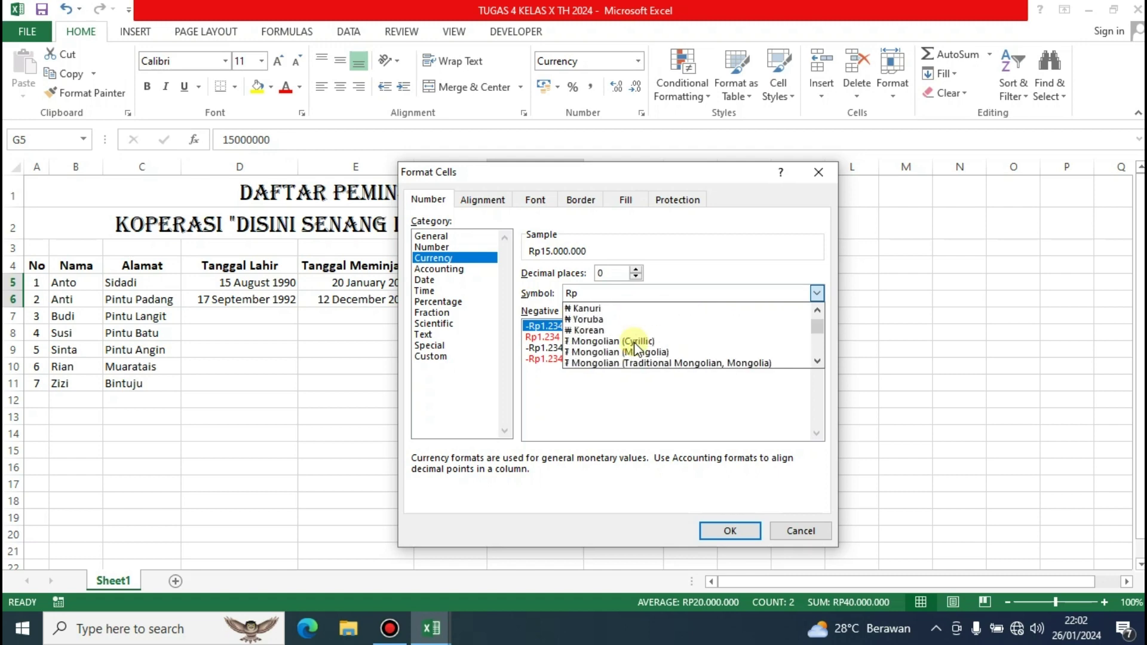
pyautogui.scroll(-1, 636, 347)
pyautogui.scroll(-1, 637, 347)
pyautogui.scroll(-1, 636, 347)
pyautogui.scroll(-1, 637, 347)
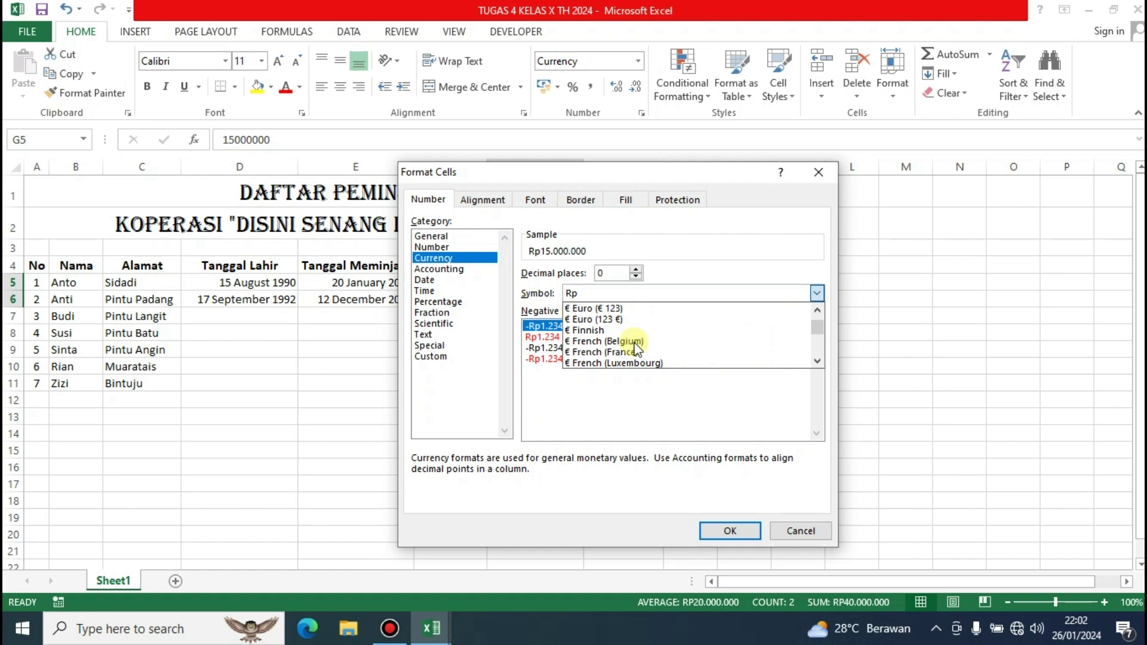
pyautogui.scroll(-1, 636, 348)
pyautogui.scroll(-1, 638, 348)
pyautogui.scroll(-2, 639, 349)
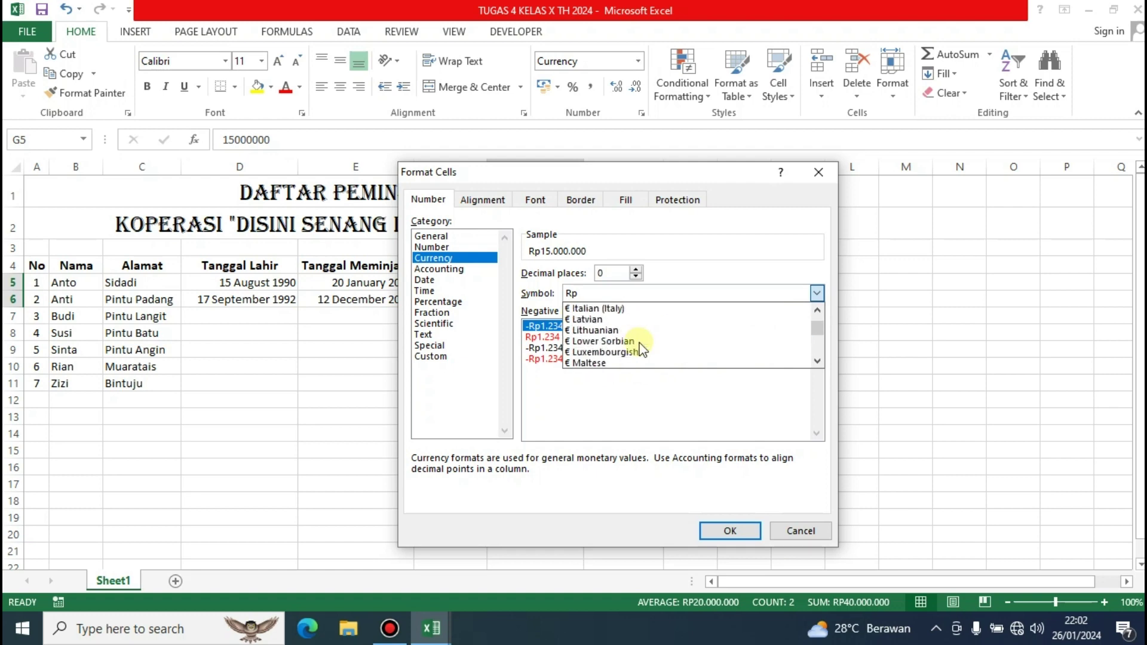
pyautogui.moveTo(816, 329); pyautogui.dragTo(821, 367)
pyautogui.scroll(1, 715, 339)
pyautogui.scroll(2, 716, 339)
pyautogui.scroll(2, 716, 339)
pyautogui.click(643, 293)
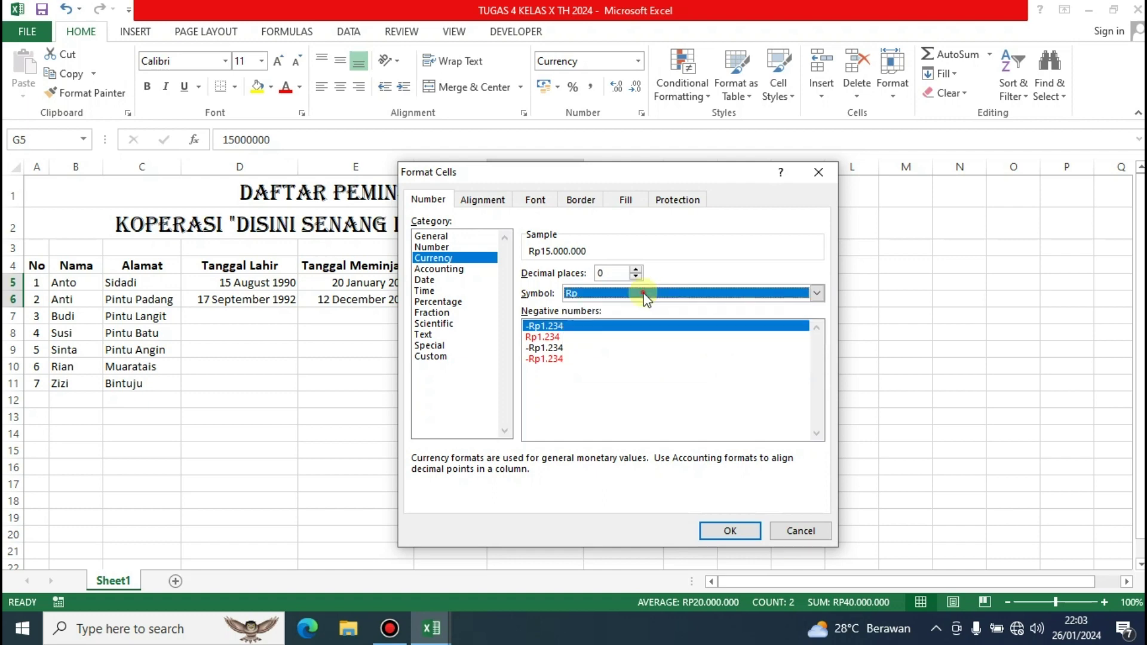
pyautogui.click(640, 292)
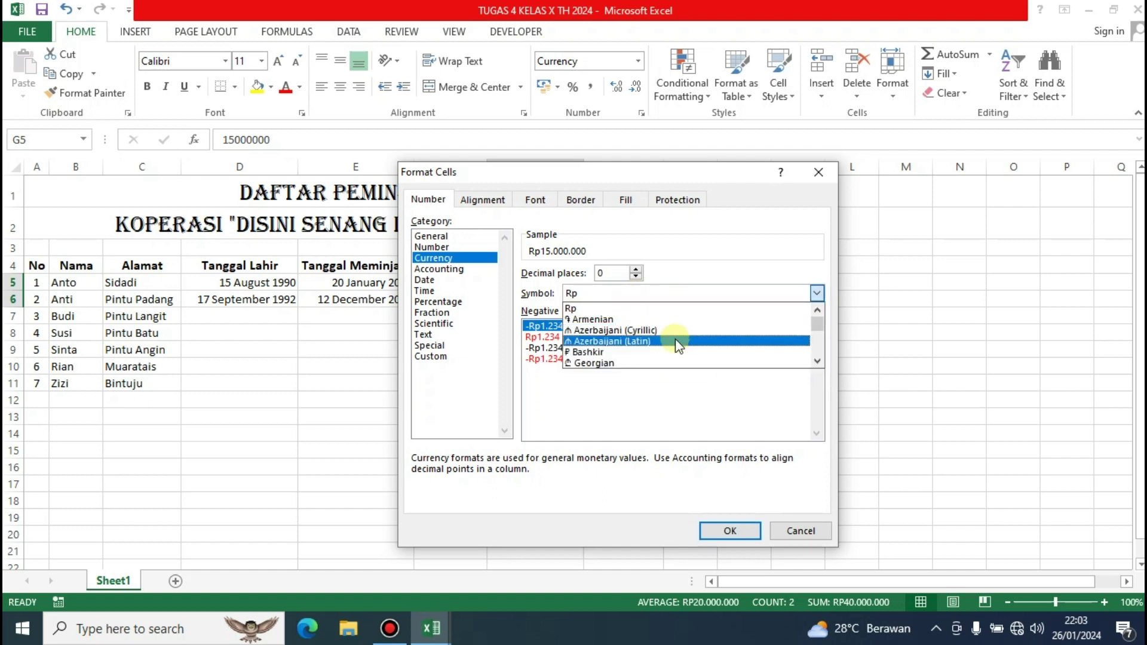
pyautogui.click(758, 266)
pyautogui.click(687, 294)
pyautogui.scroll(-1, 679, 326)
pyautogui.scroll(-1, 680, 340)
pyautogui.scroll(-1, 683, 345)
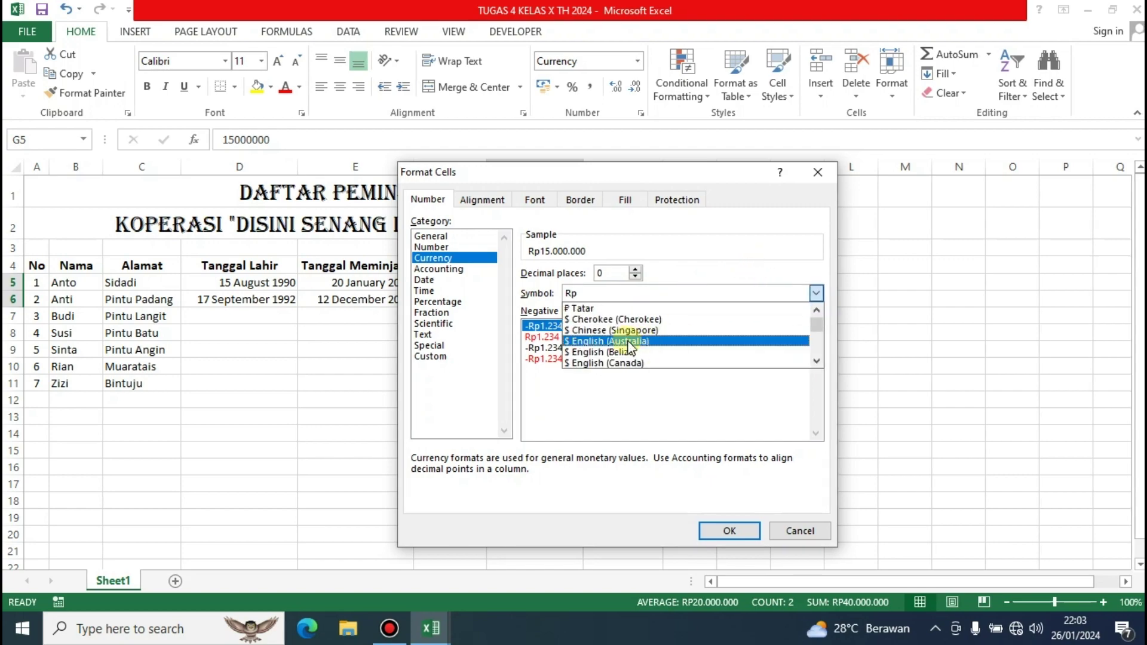
pyautogui.scroll(-1, 648, 350)
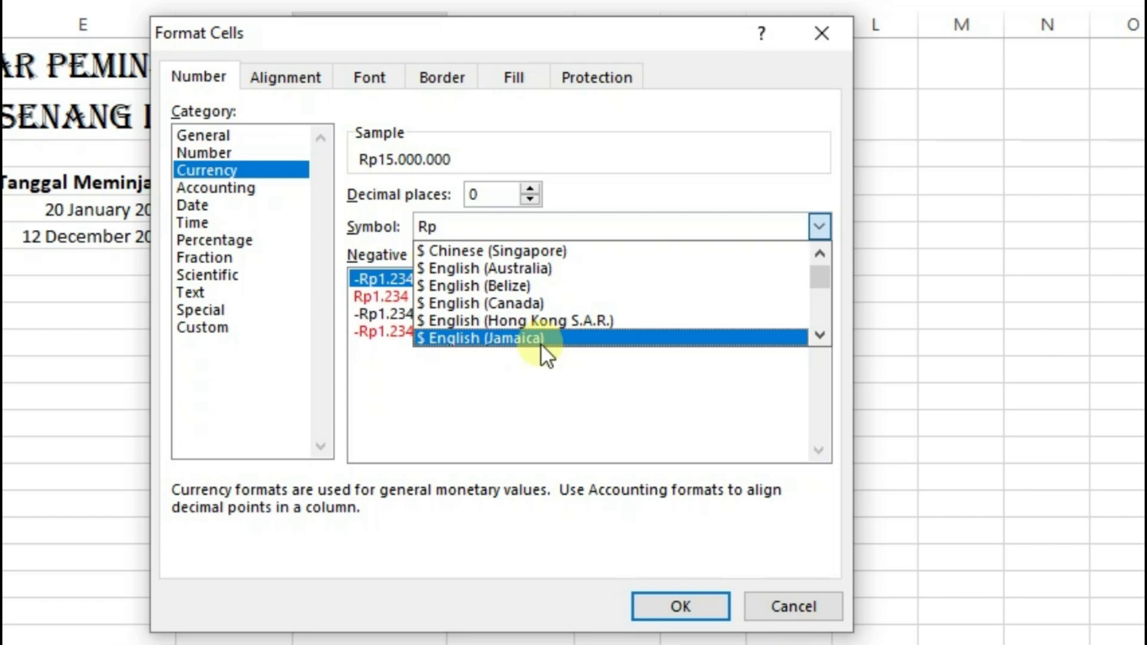
pyautogui.scroll(-1, 545, 325)
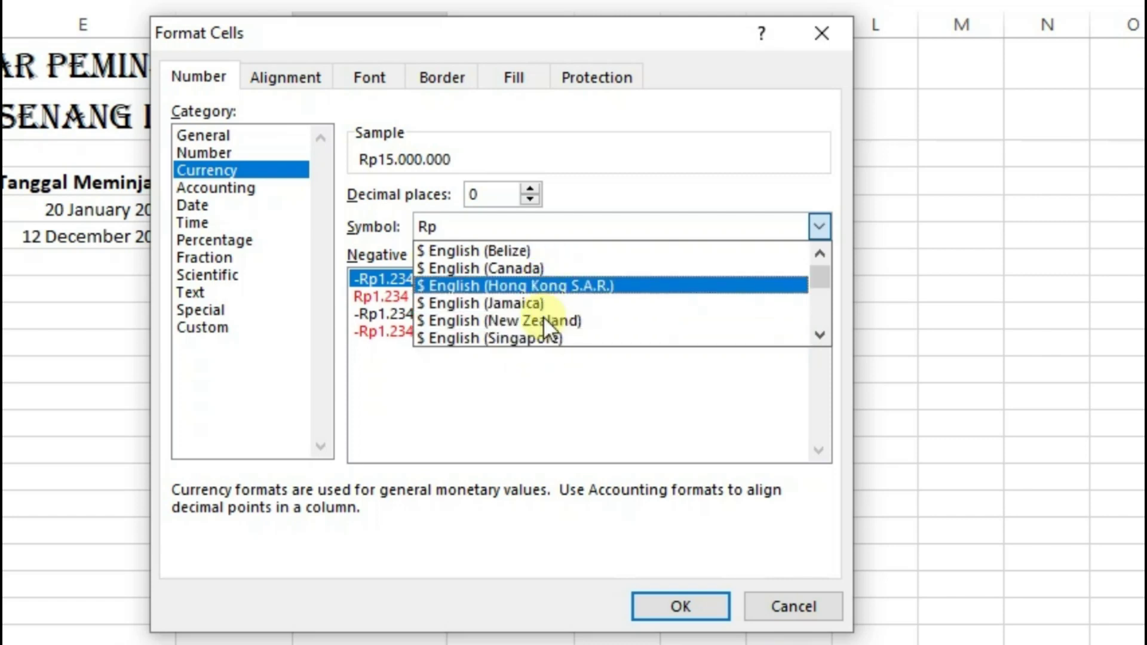
pyautogui.scroll(-1, 545, 326)
pyautogui.click(543, 317)
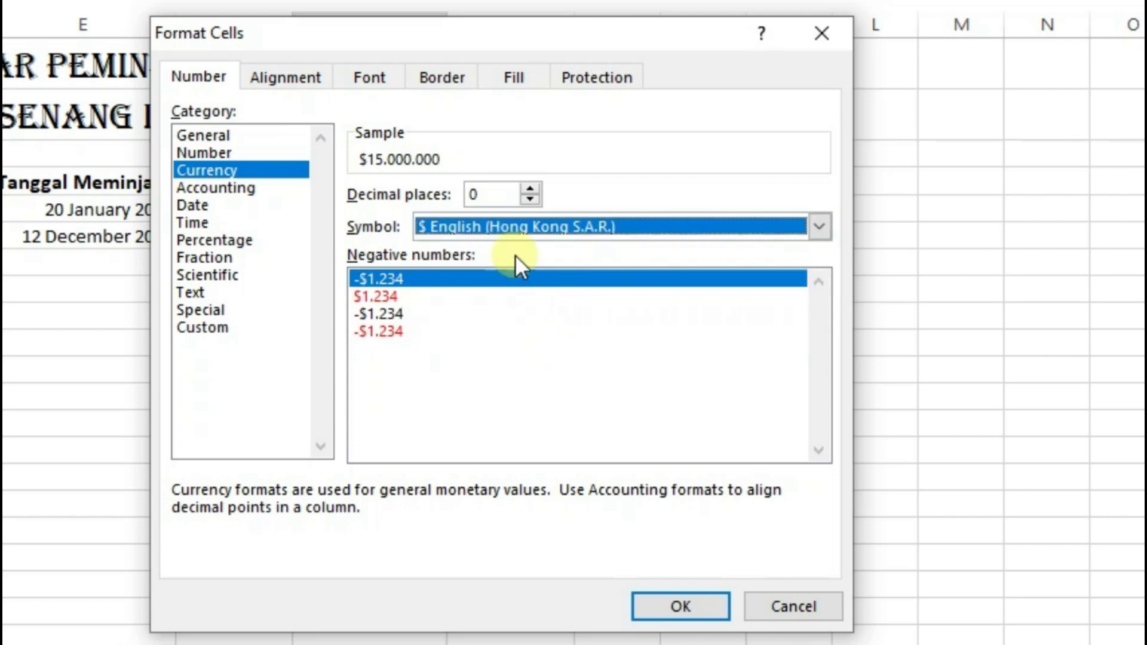
pyautogui.click(684, 603)
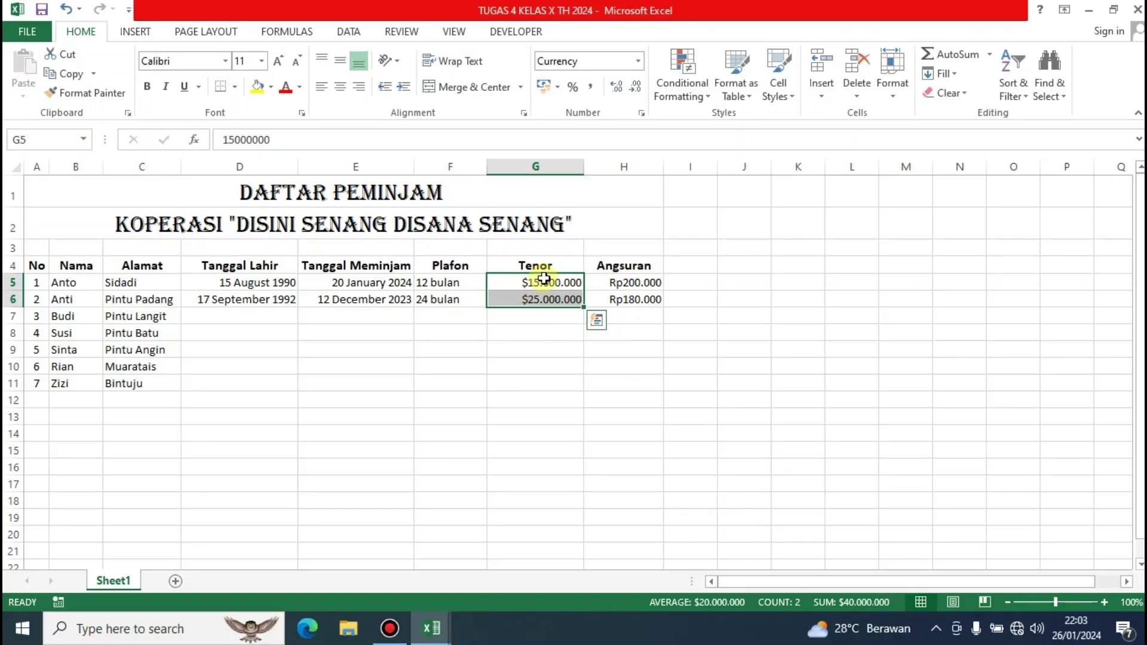
pyautogui.moveTo(615, 282); pyautogui.dragTo(625, 293)
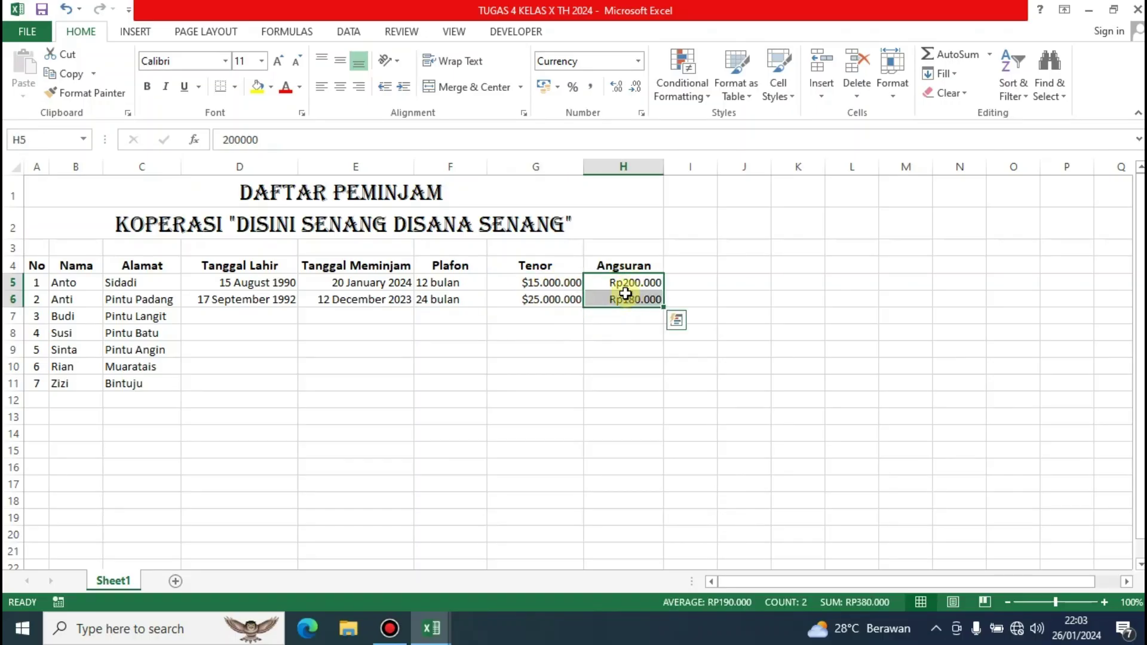